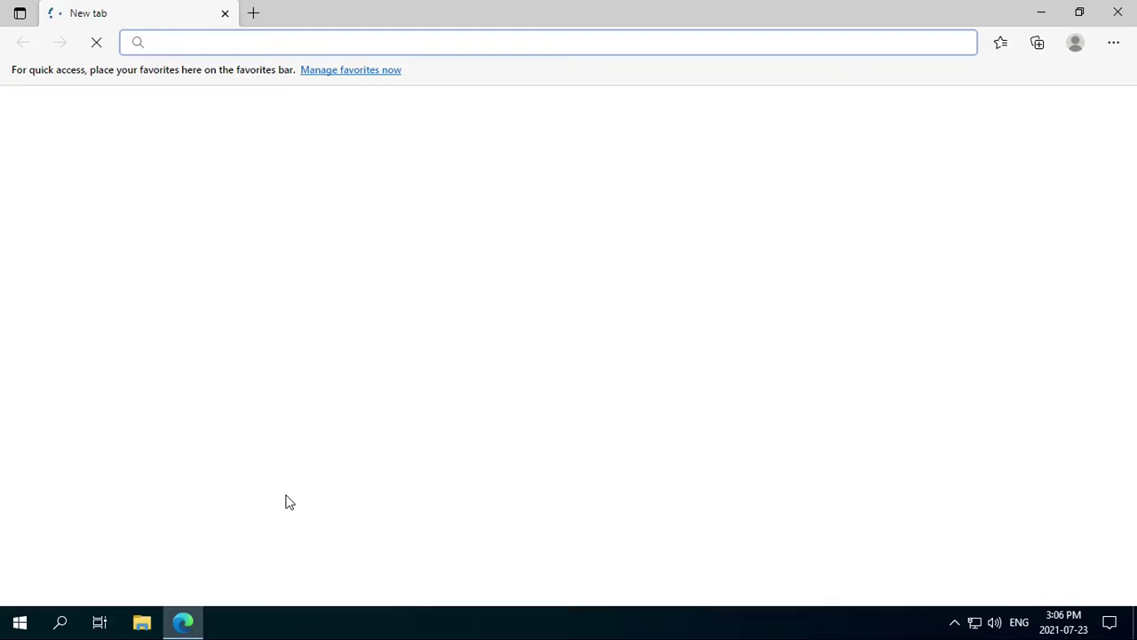
Step: On linuxmint.com, open the 20.2 Cinnamon page and save the ISO from the Manitoba mirror
type("linuxmint.c")
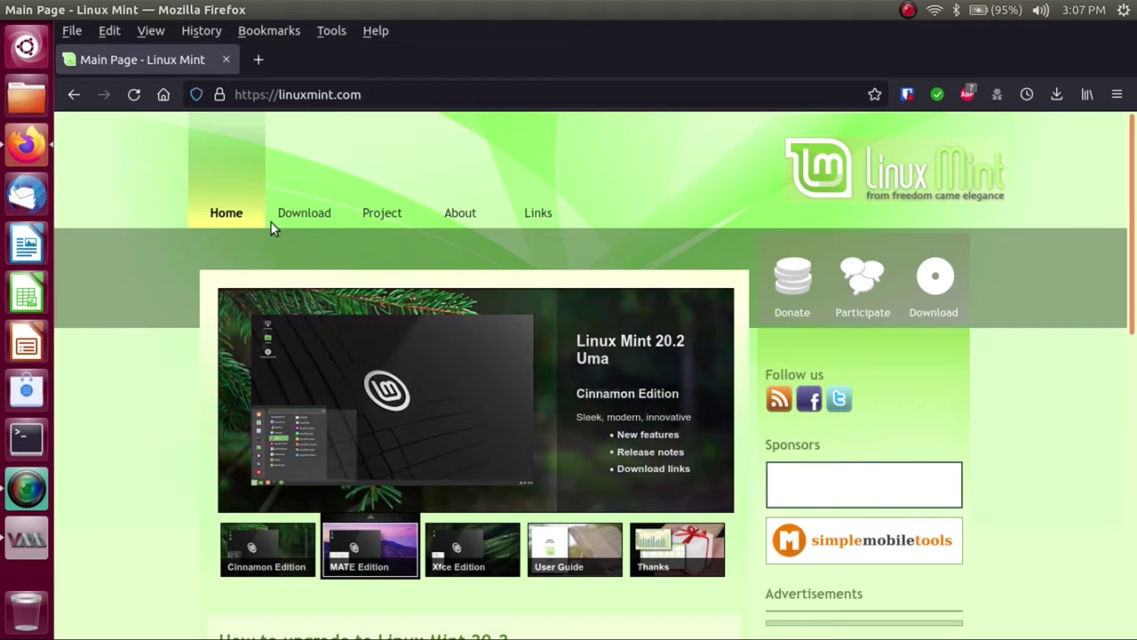
mouse_move(287, 214)
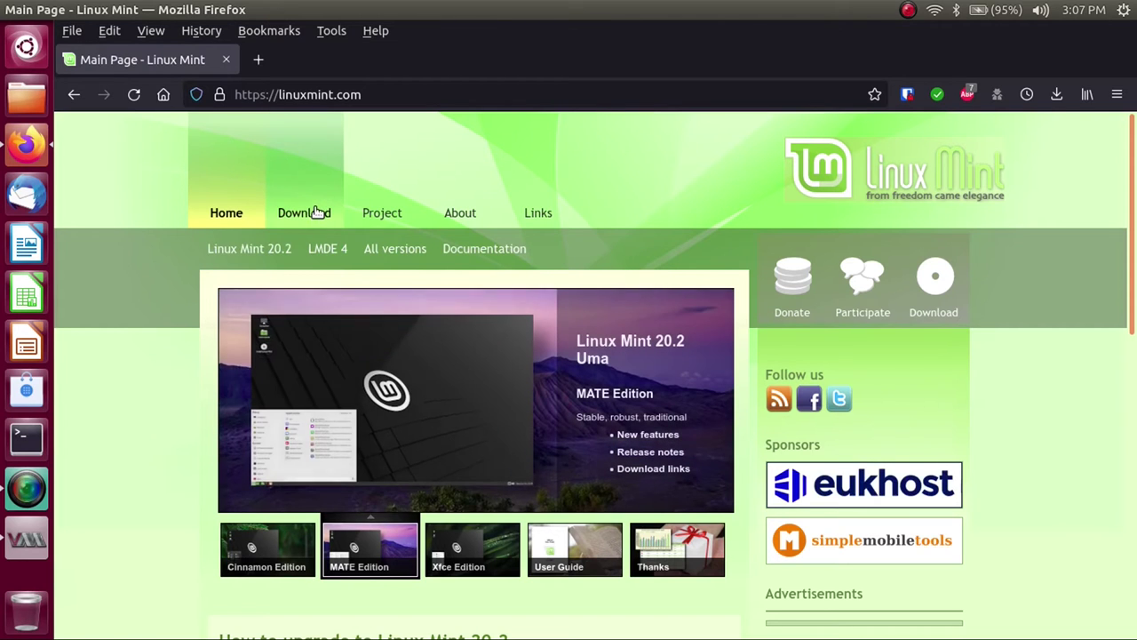
left_click(271, 254)
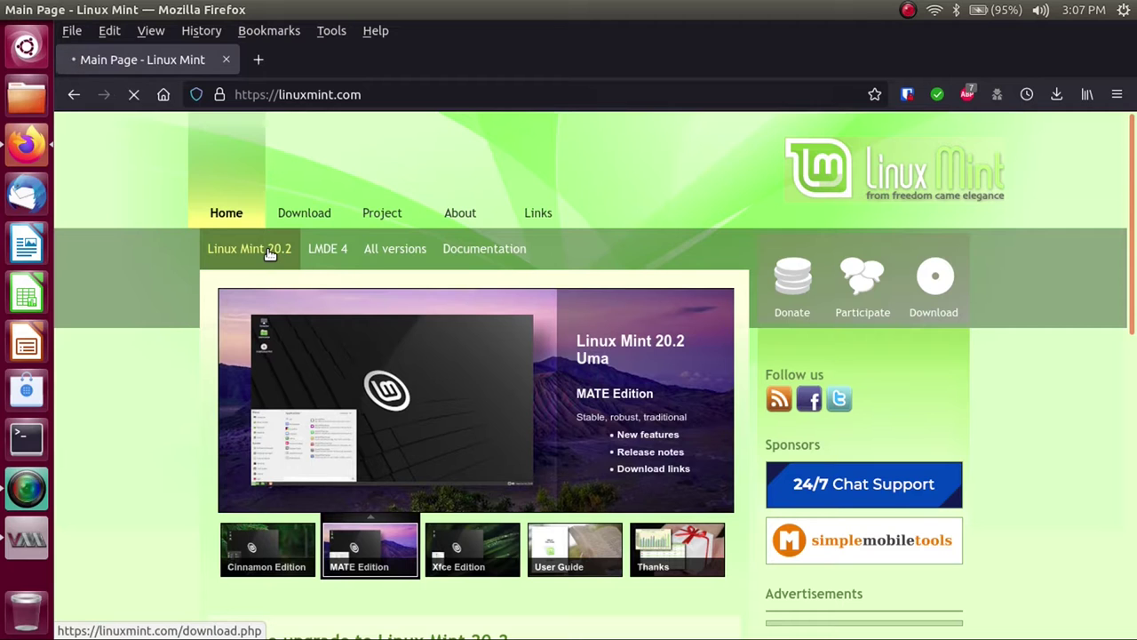
scroll(308, 351, "down", 5)
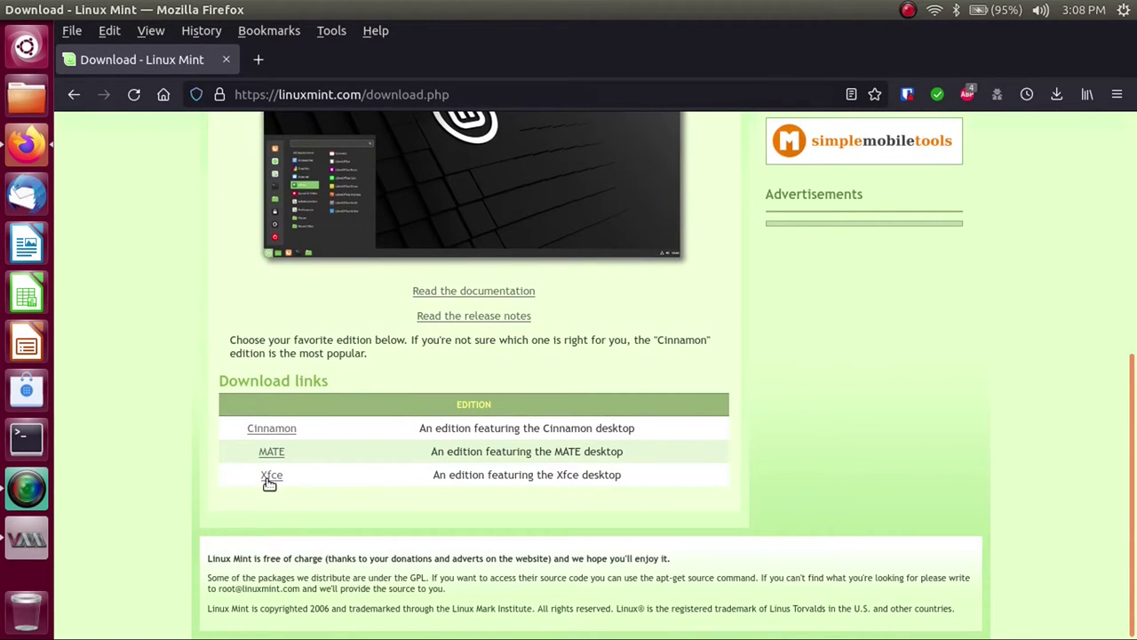
left_click(286, 431)
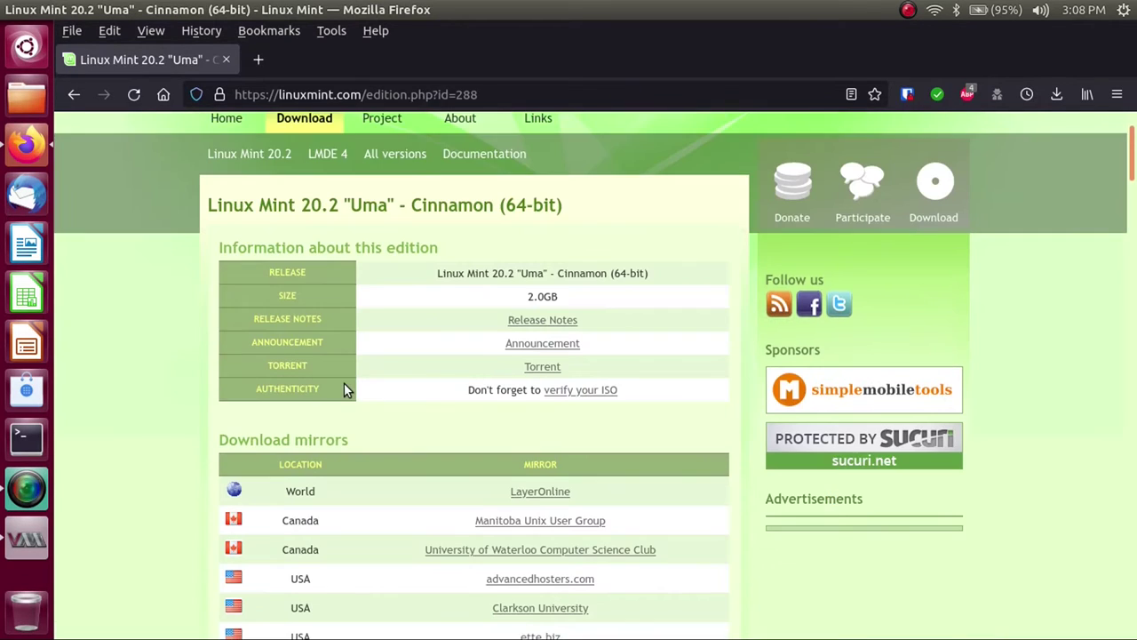
scroll(346, 388, "down", 1)
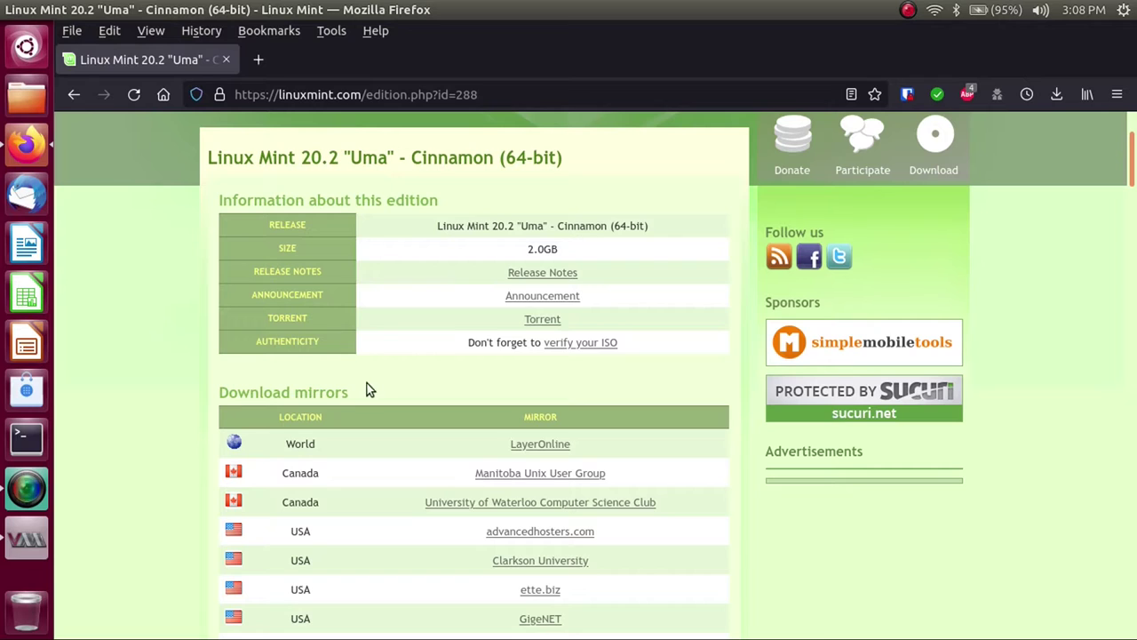
left_click(522, 478)
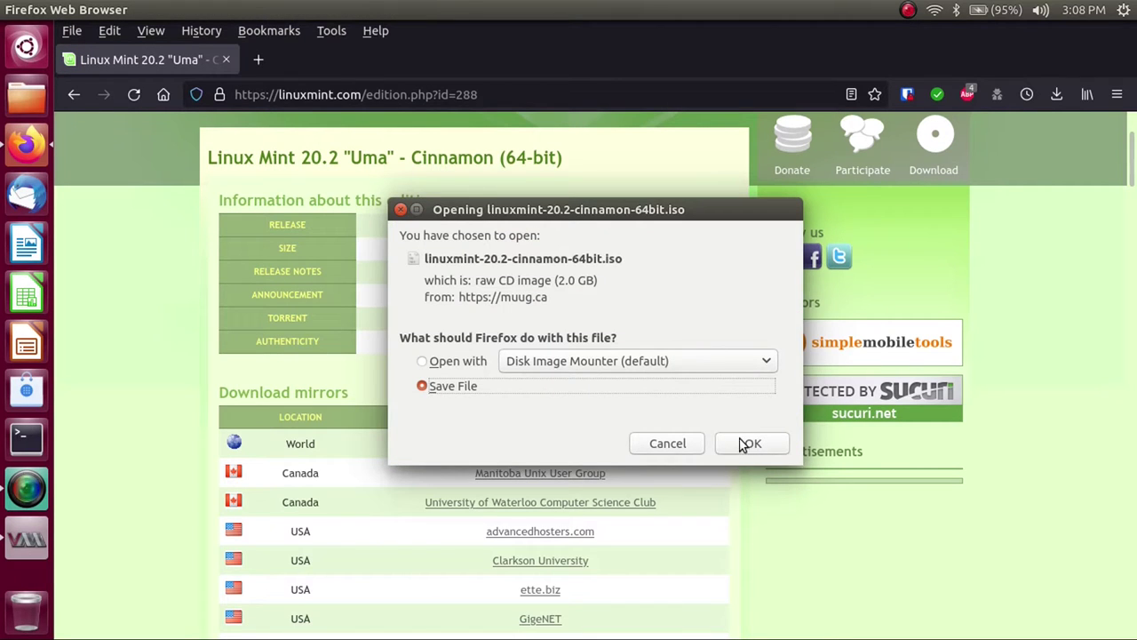
left_click(668, 446)
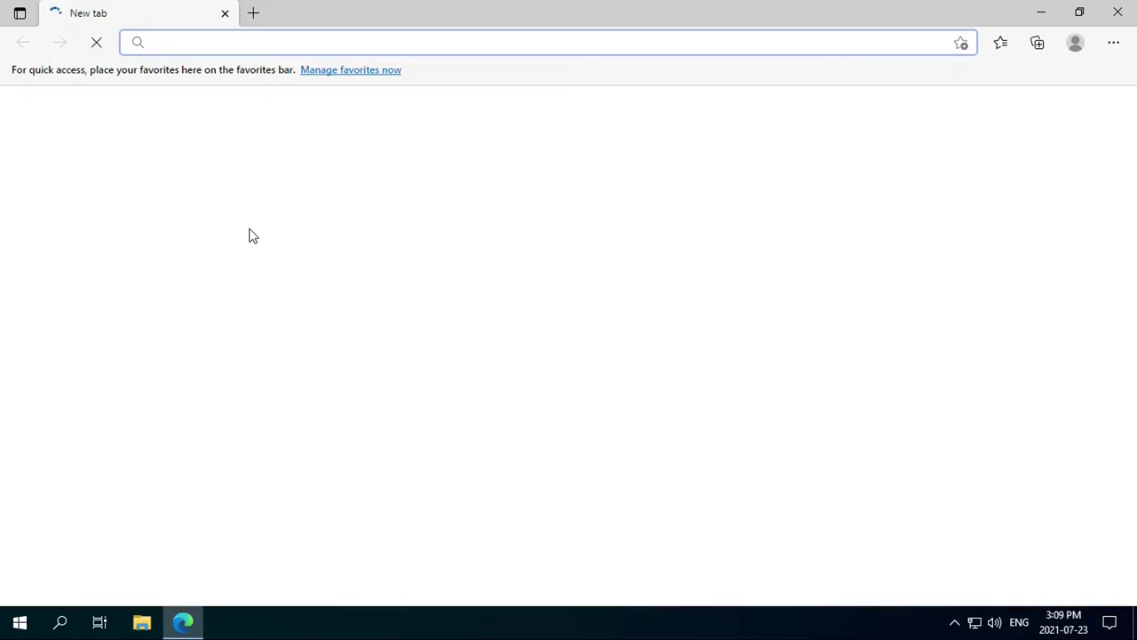
Step: On balena.io/etcher, download Etcher for Windows (Portable)
type("balena.io/etcher/")
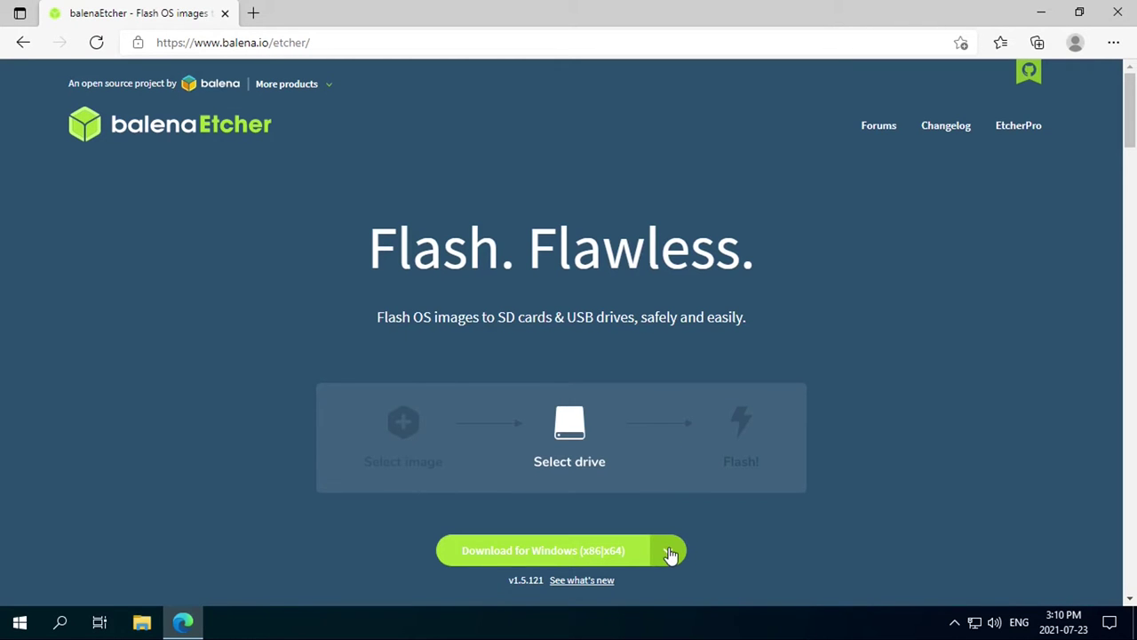
left_click(670, 552)
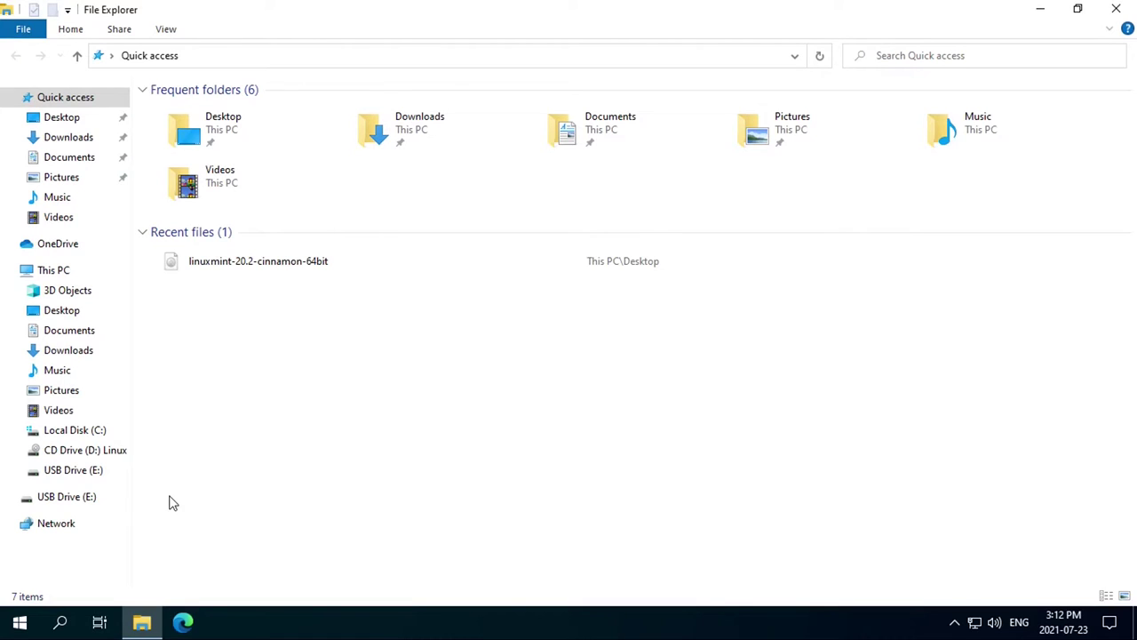
Step: Check that USB Drive (E:) is empty, then close File Explorer
left_click(92, 470)
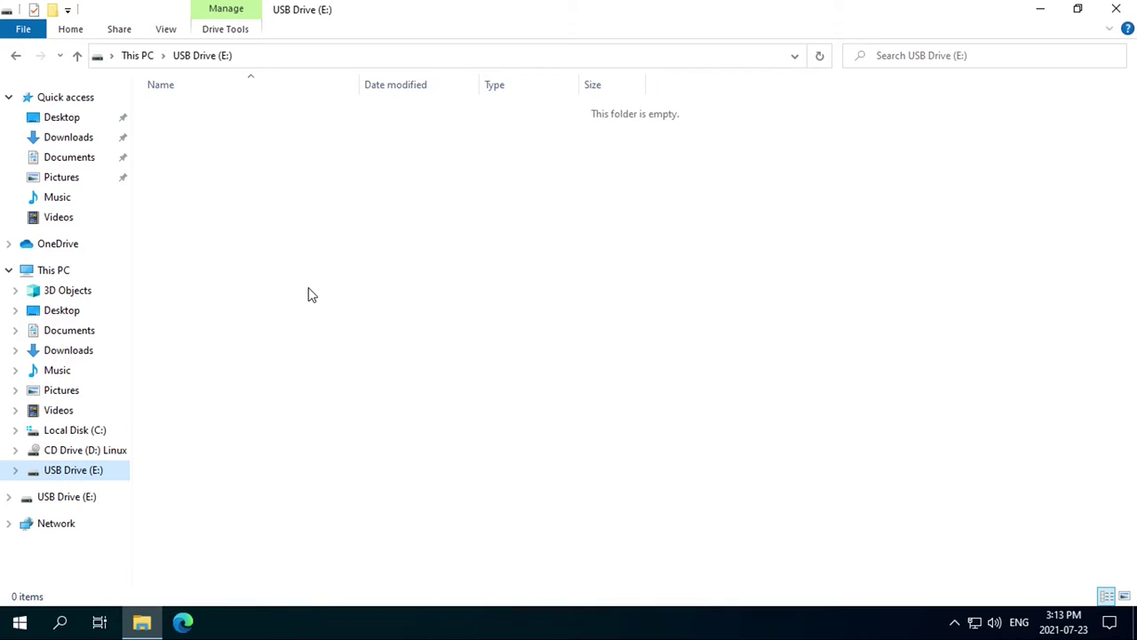
left_click(1116, 8)
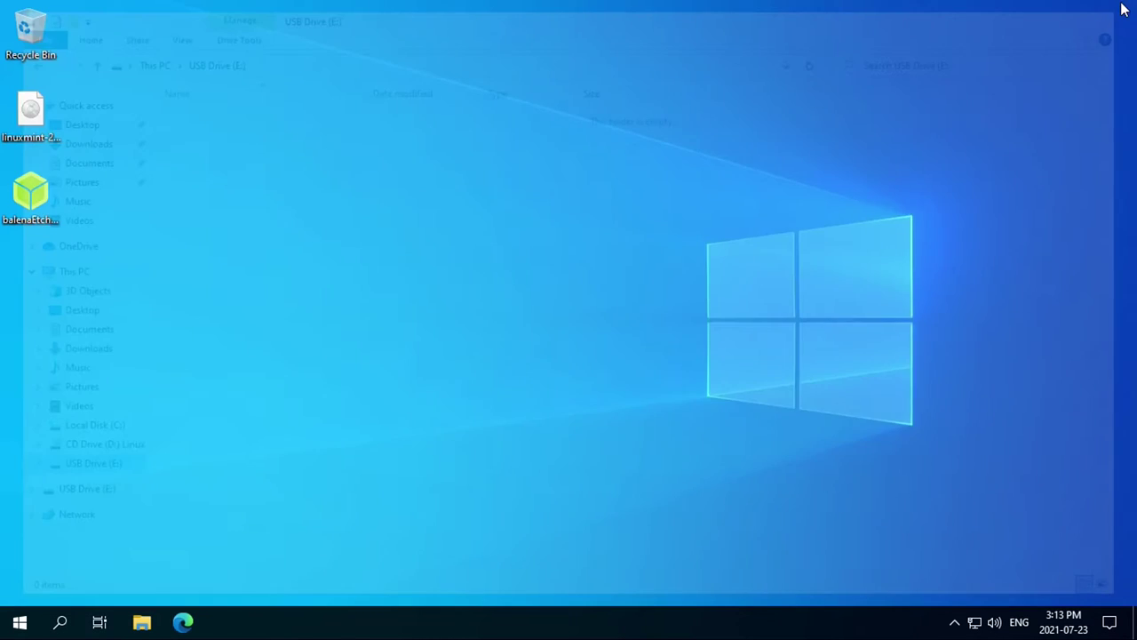
Step: Launch balenaEtcher and load the Linux Mint ISO as the image to flash
double_click(51, 201)
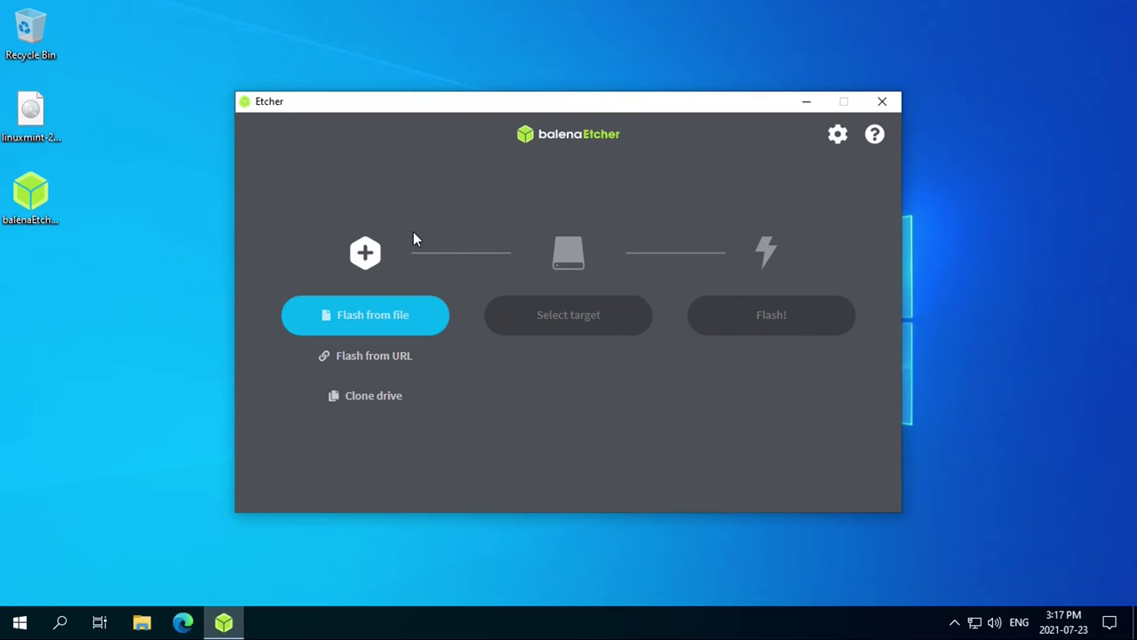
left_click(390, 318)
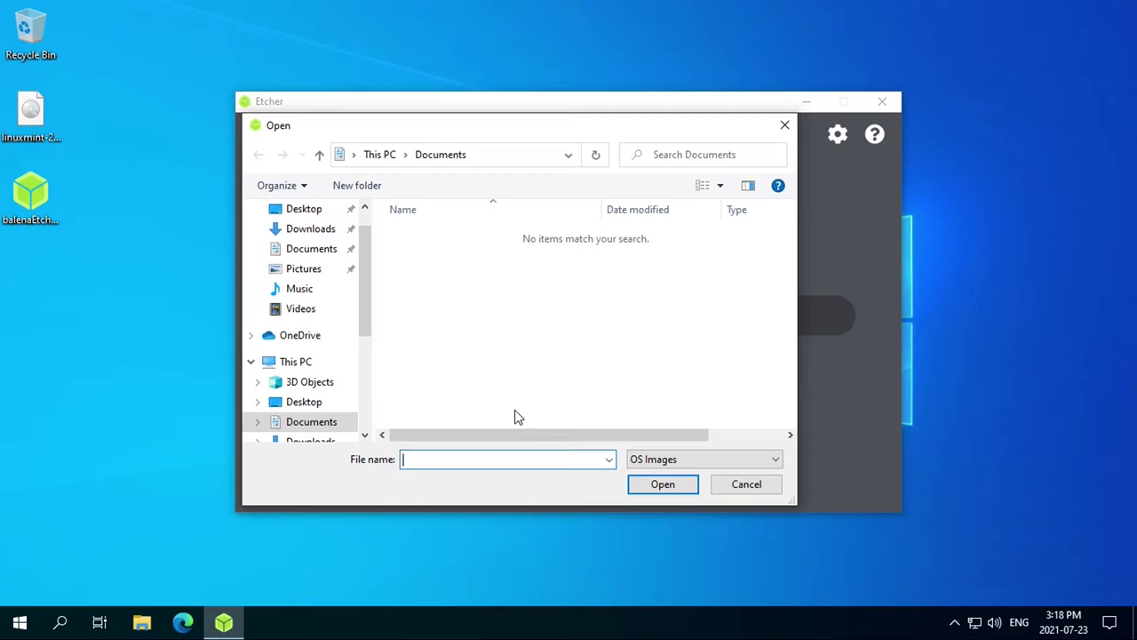
left_click(746, 484)
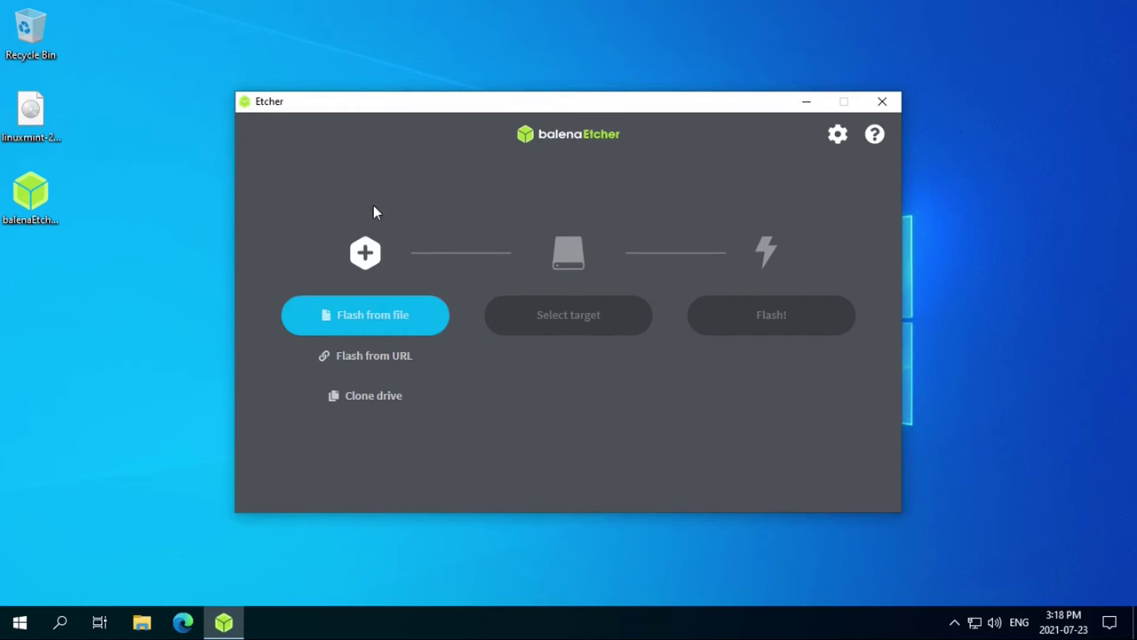
left_click_drag(30, 111, 372, 251)
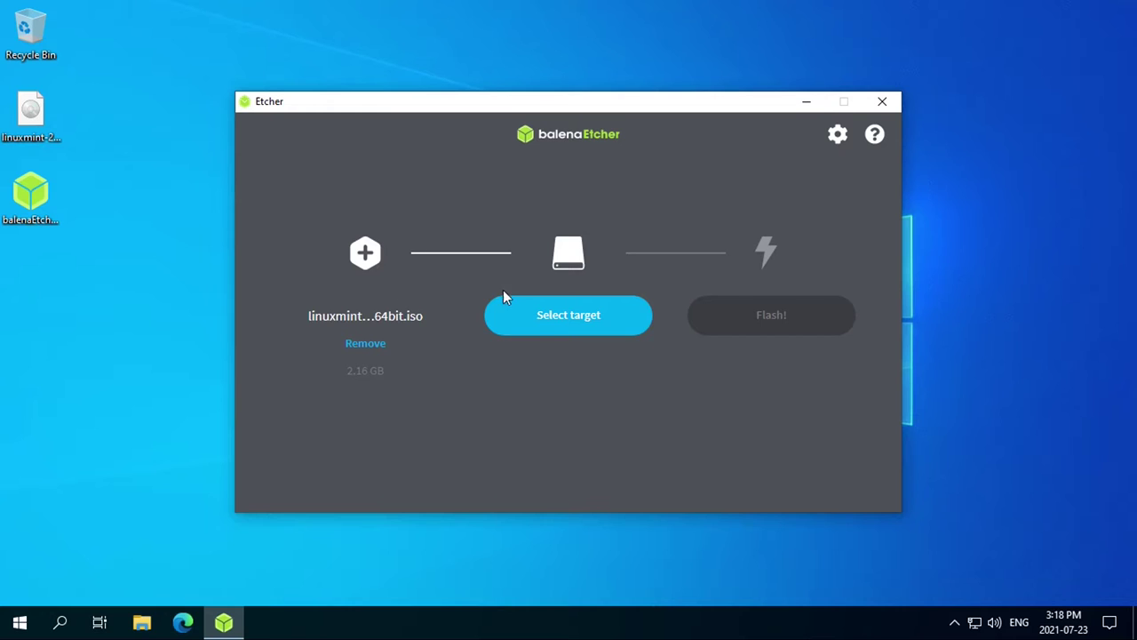
Step: Select the 31.5 GB Generic Flash Disk USB Device as the flash target
left_click(536, 316)
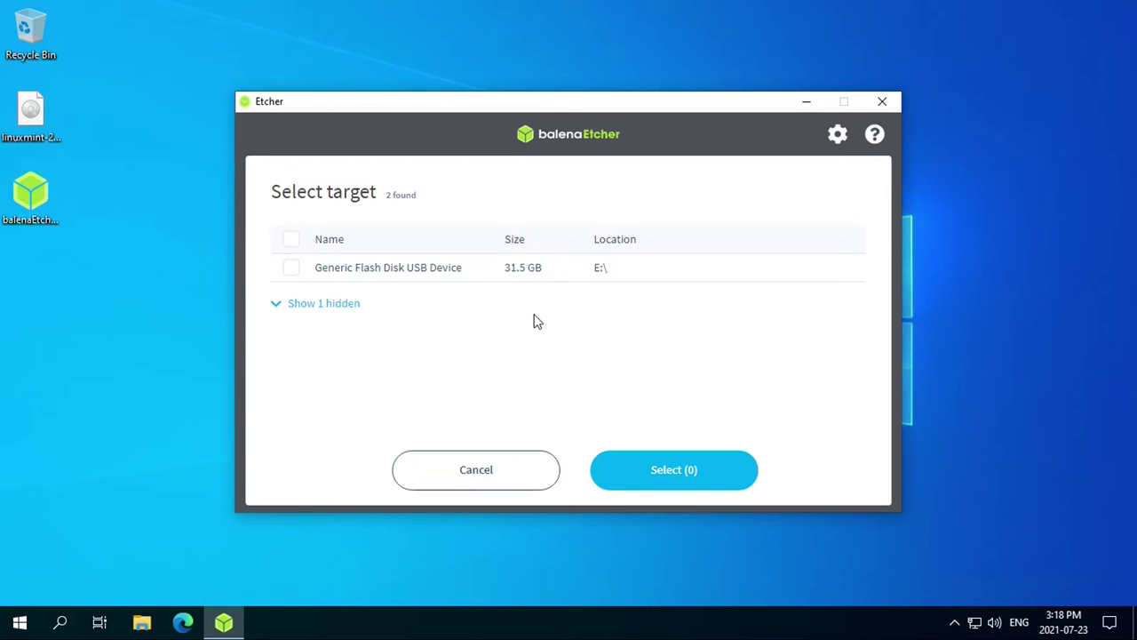
left_click(292, 268)
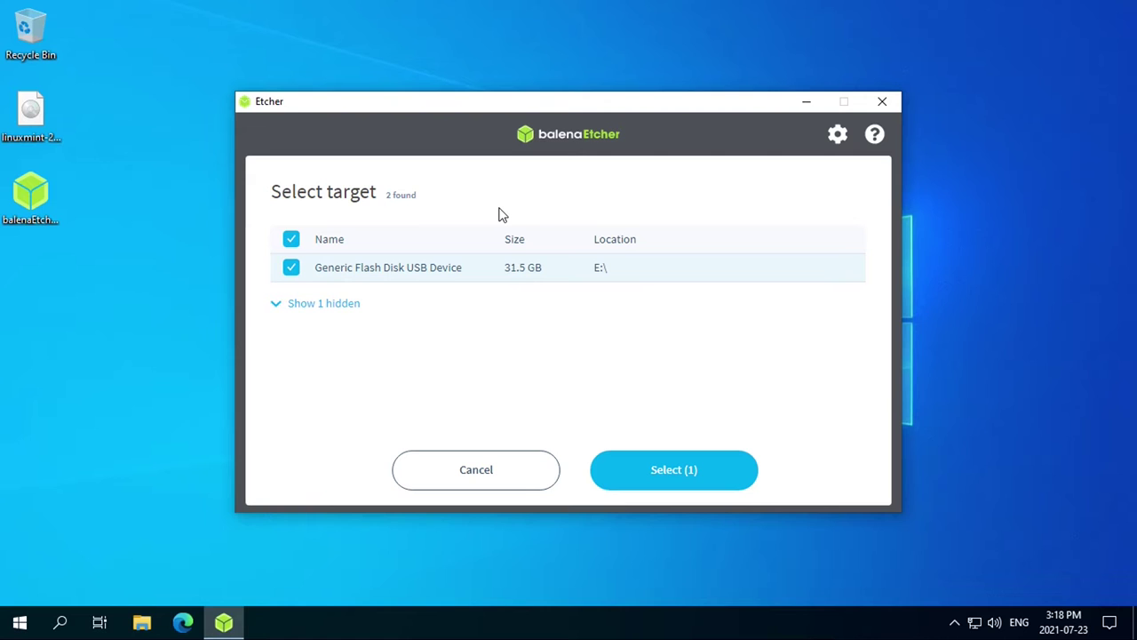
left_click(620, 482)
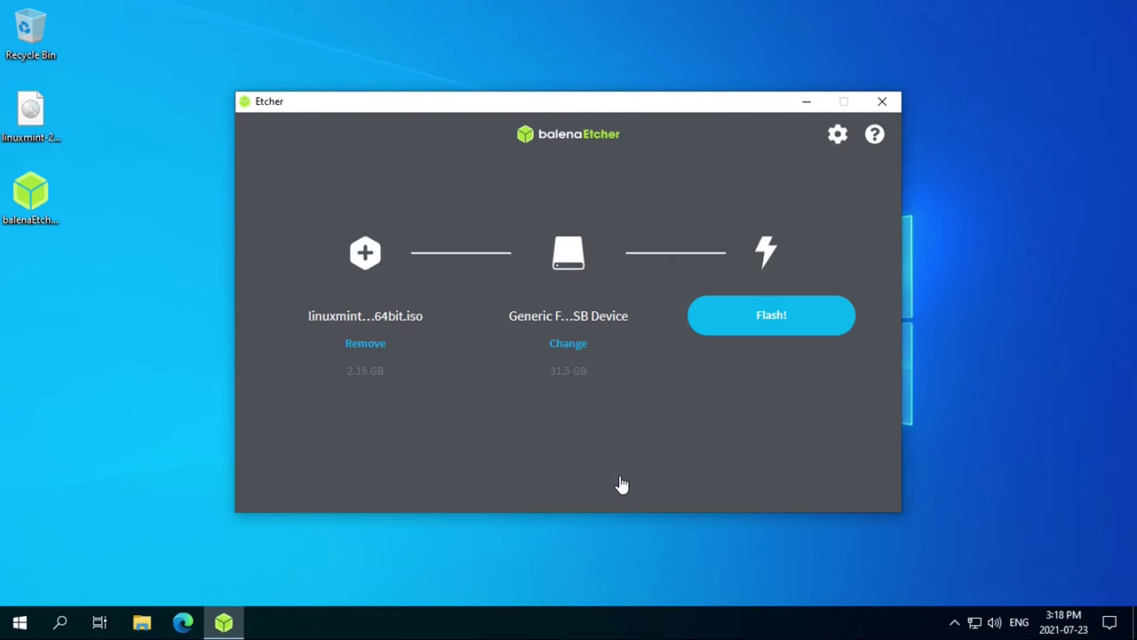
Step: Flash the Linux Mint ISO to the USB drive, approving the UAC prompt, then close Etcher
left_click(723, 327)
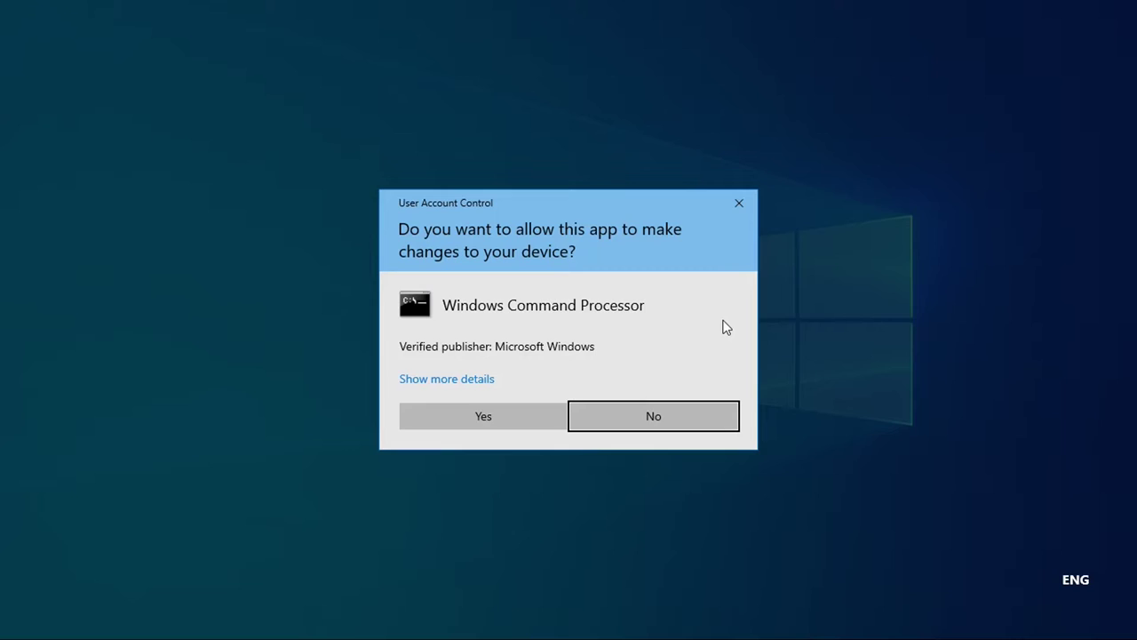
left_click(524, 417)
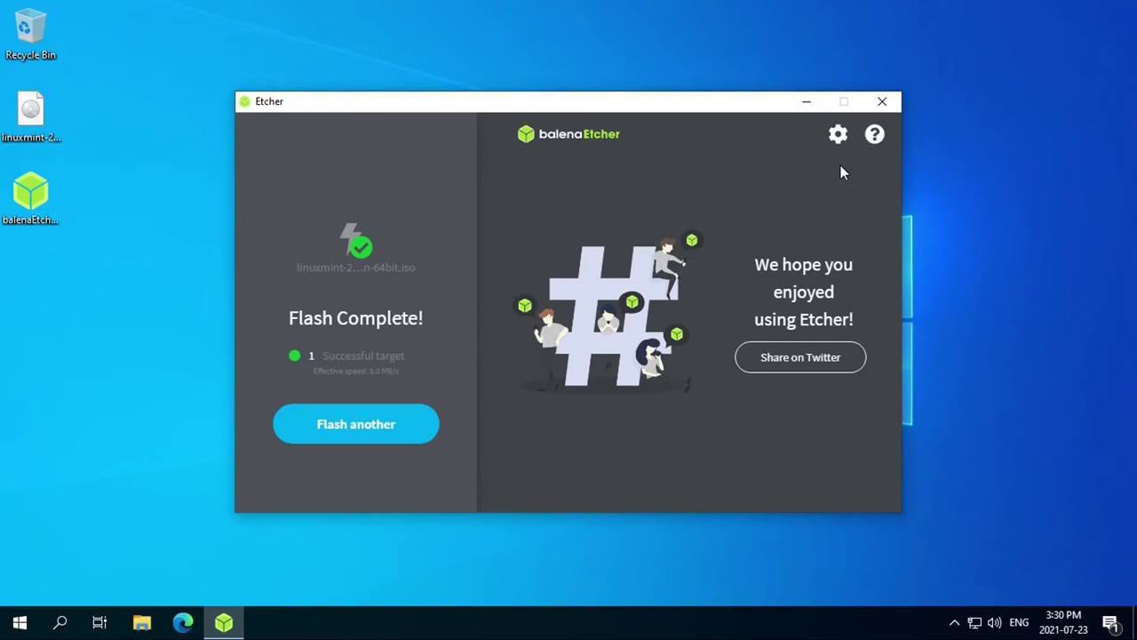
left_click(884, 102)
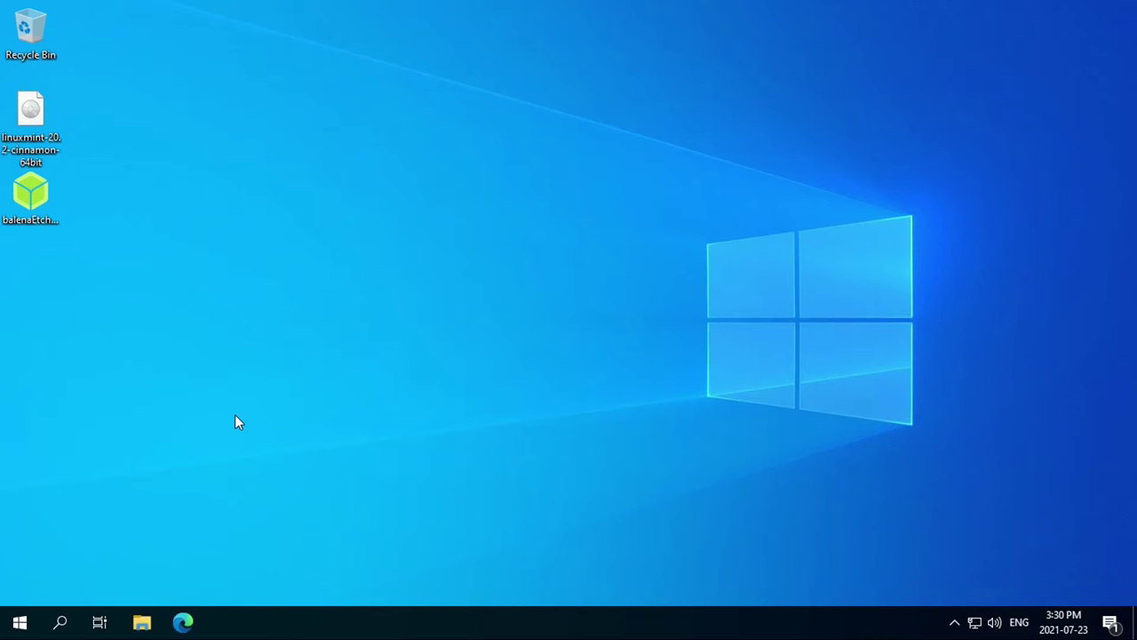
Step: Restart Windows 10 from the Start menu's Power options
left_click(22, 620)
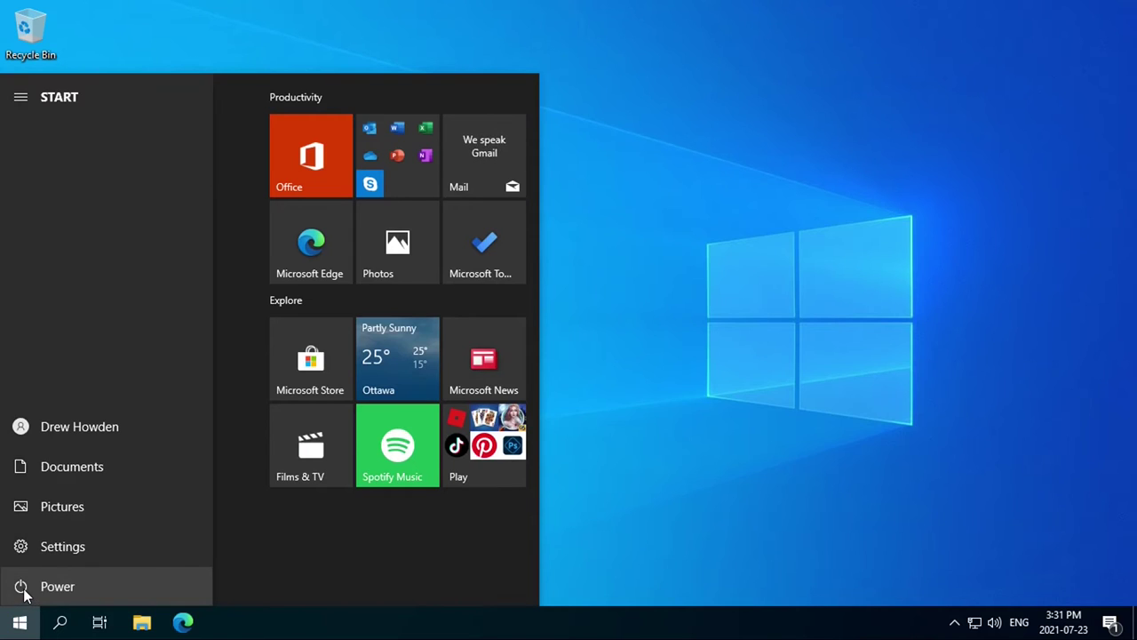
left_click(23, 590)
left_click(42, 546)
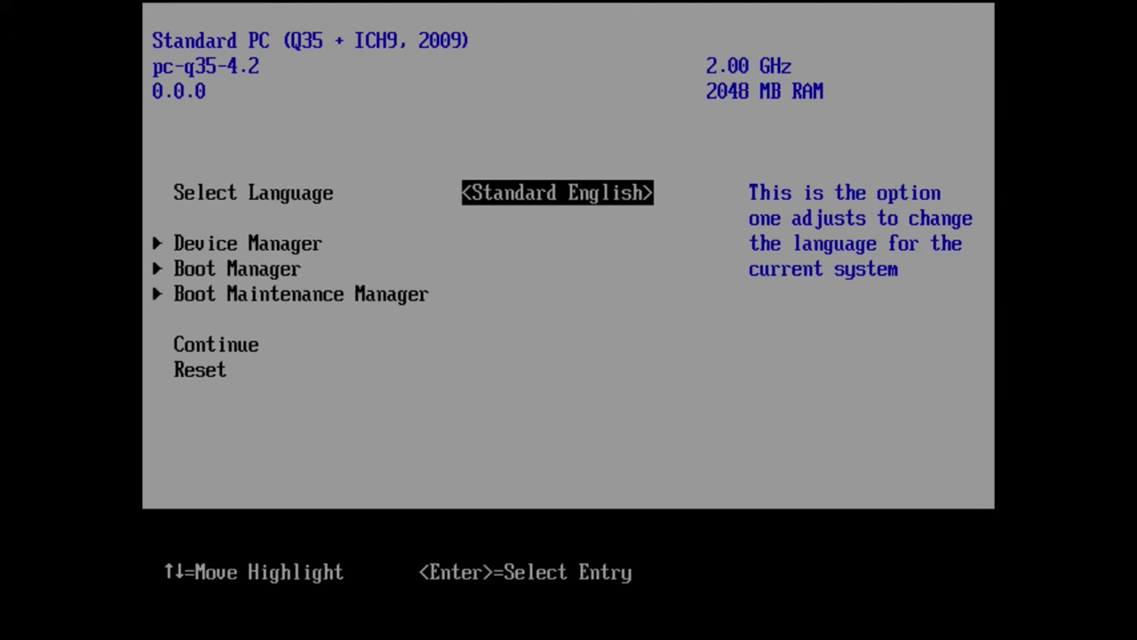
Step: In firmware setup, open Boot Manager and highlight UEFI Generic Mass Storage C302FEFD
key("Down")
key("Down")
key("Return")
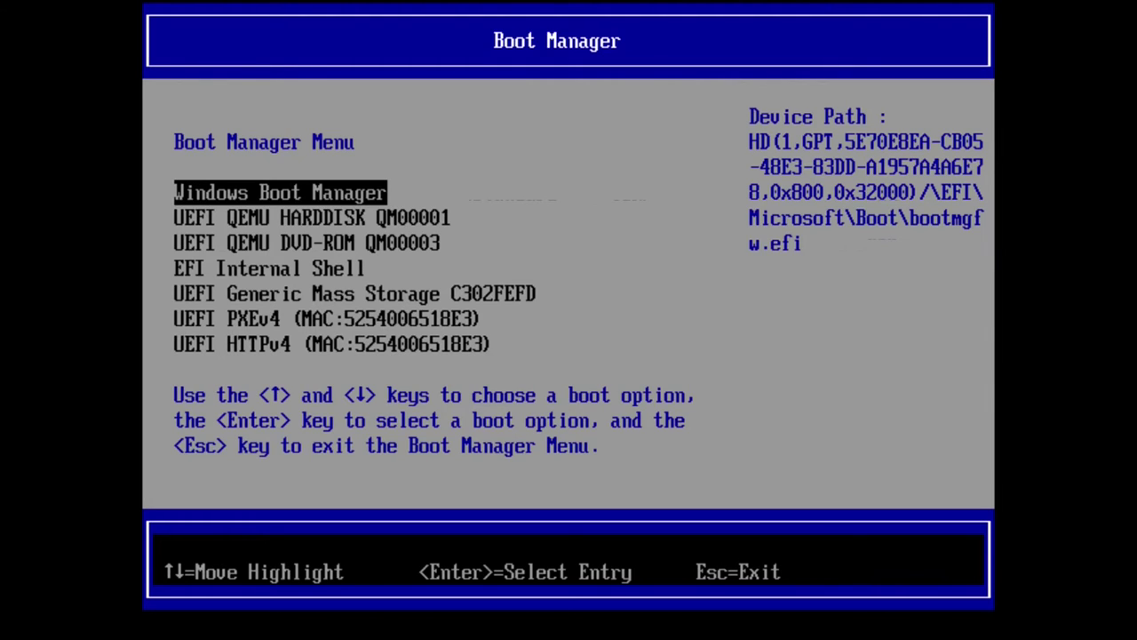
key("Down")
key("Down")
key("Down")
key("Down")
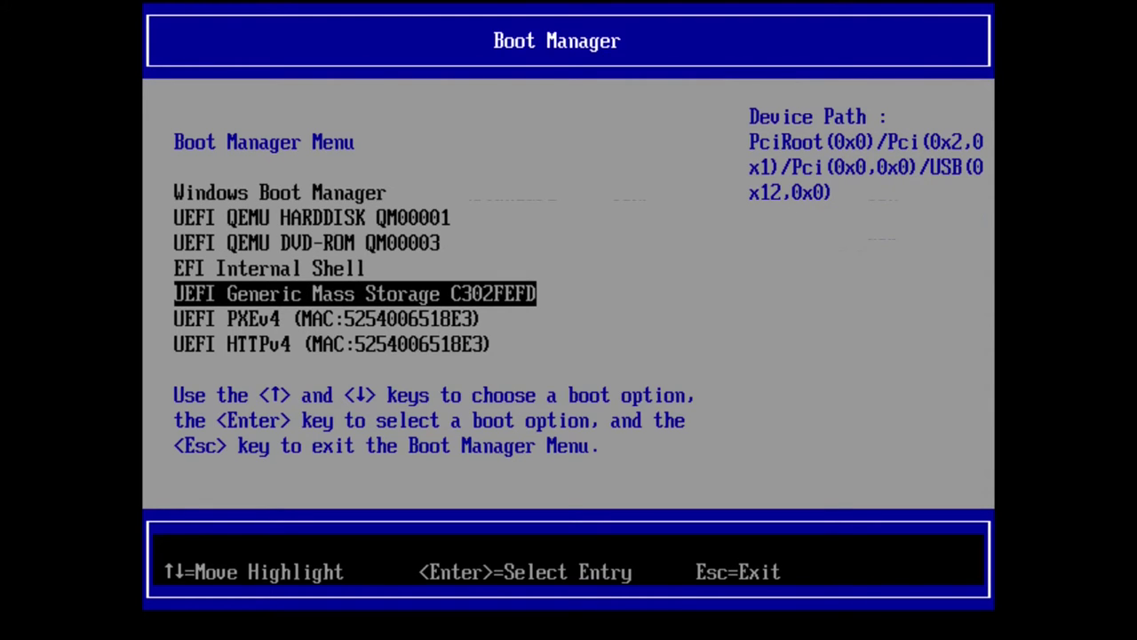
Step: Boot from the USB drive and select 'Start Linux Mint 20.2 Cinnamon 64-bit' in GRUB
key("Return")
key("Down")
key("Down")
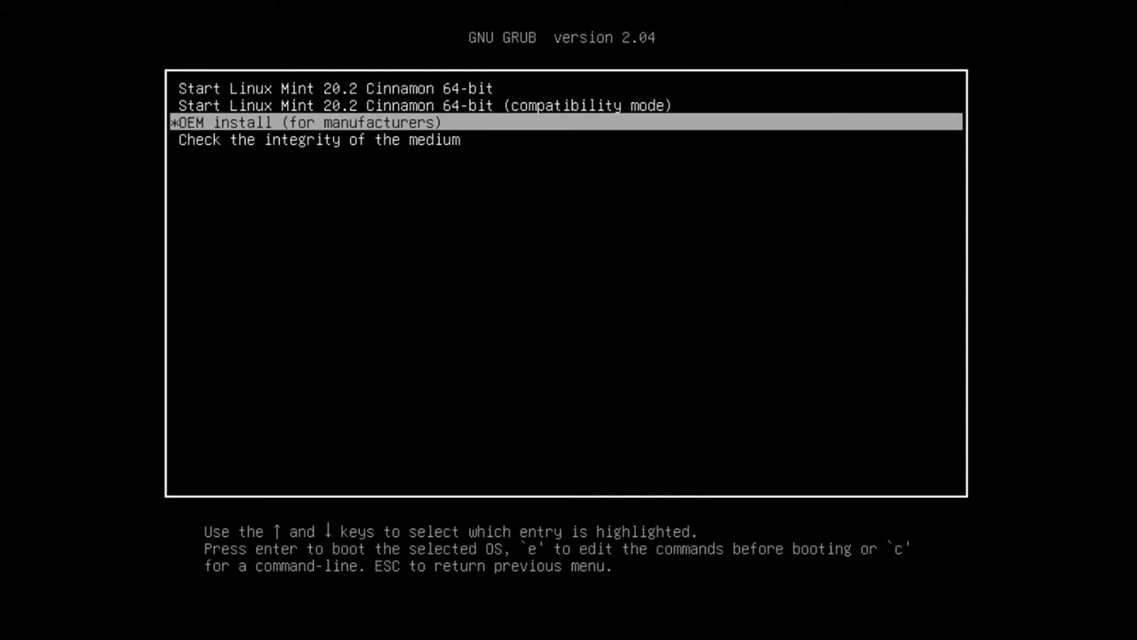
key("Up")
key("Down")
key("Up")
key("Up")
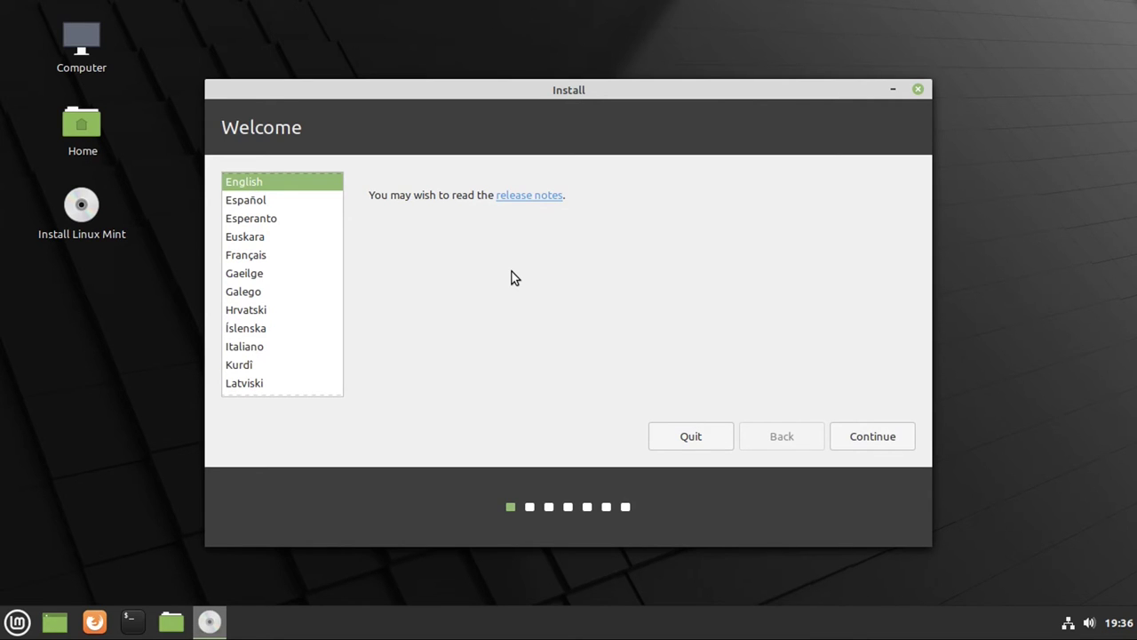
Step: Keep English as the language, test the English (US) layout by typing 'test', and continue
scroll(299, 243, "up", 3)
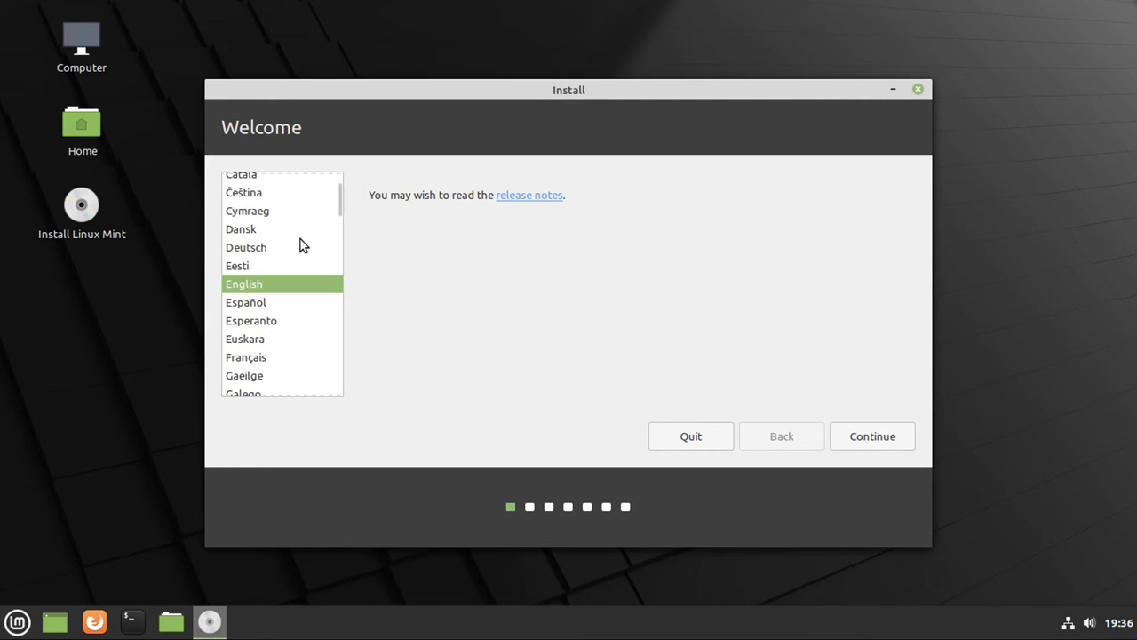
left_click(867, 440)
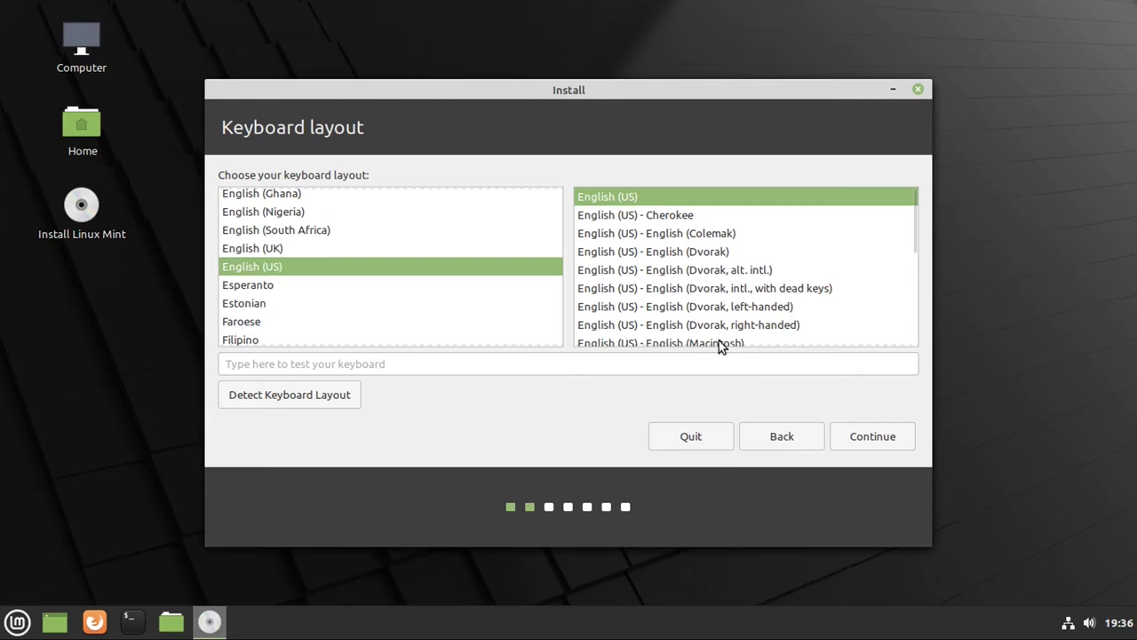
left_click(749, 365)
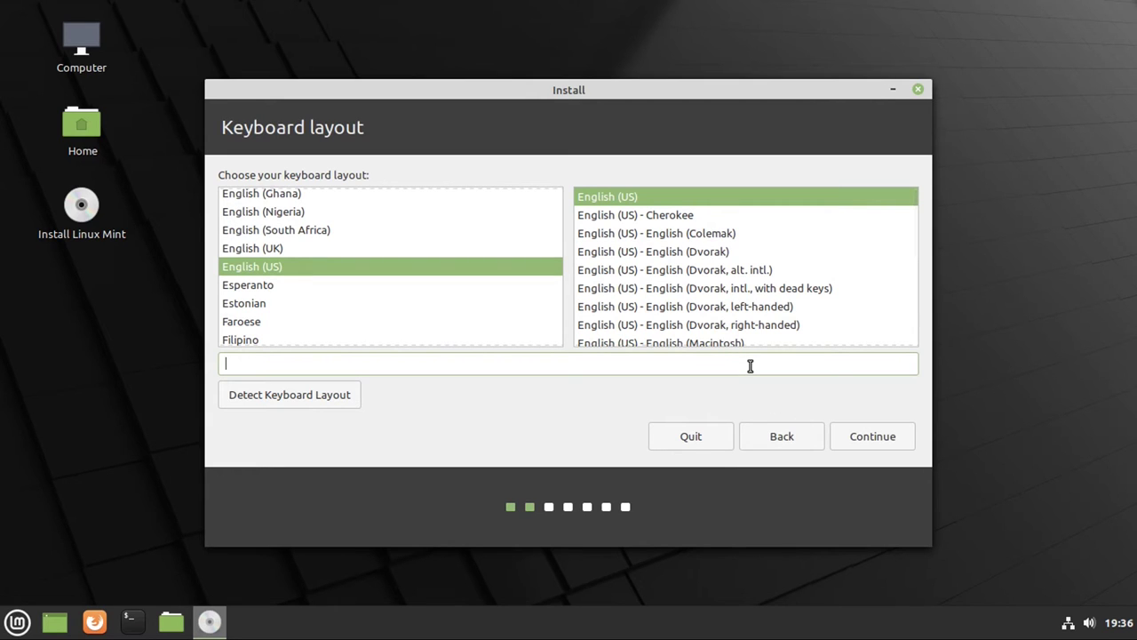
type("test")
left_click(845, 445)
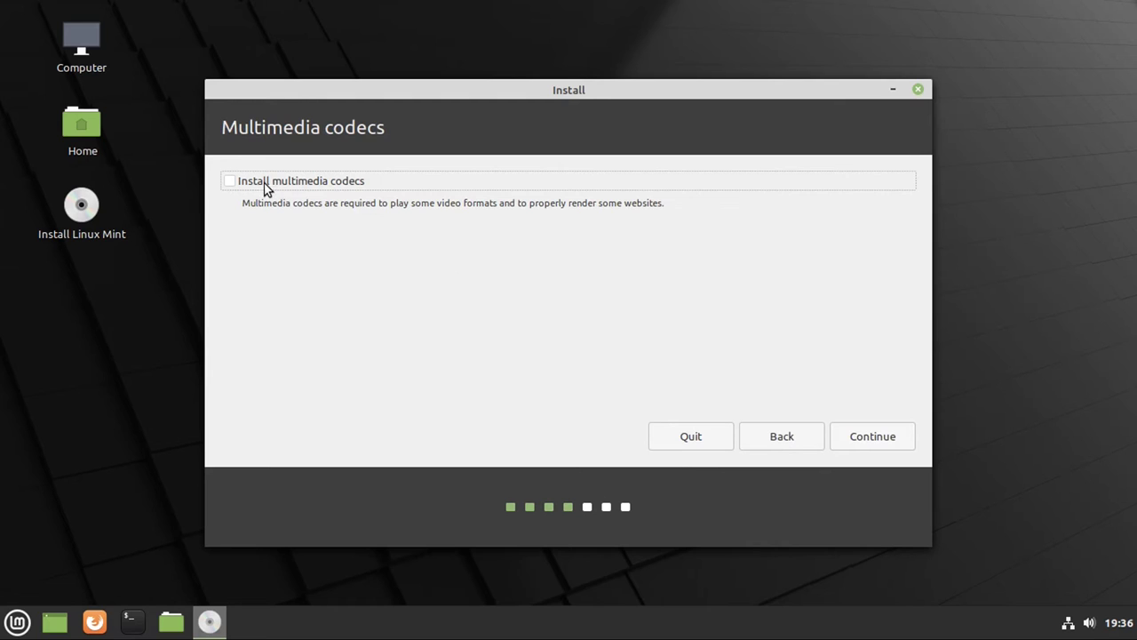
Step: Skip installing multimedia codecs and continue to the Installation type page
left_click(852, 434)
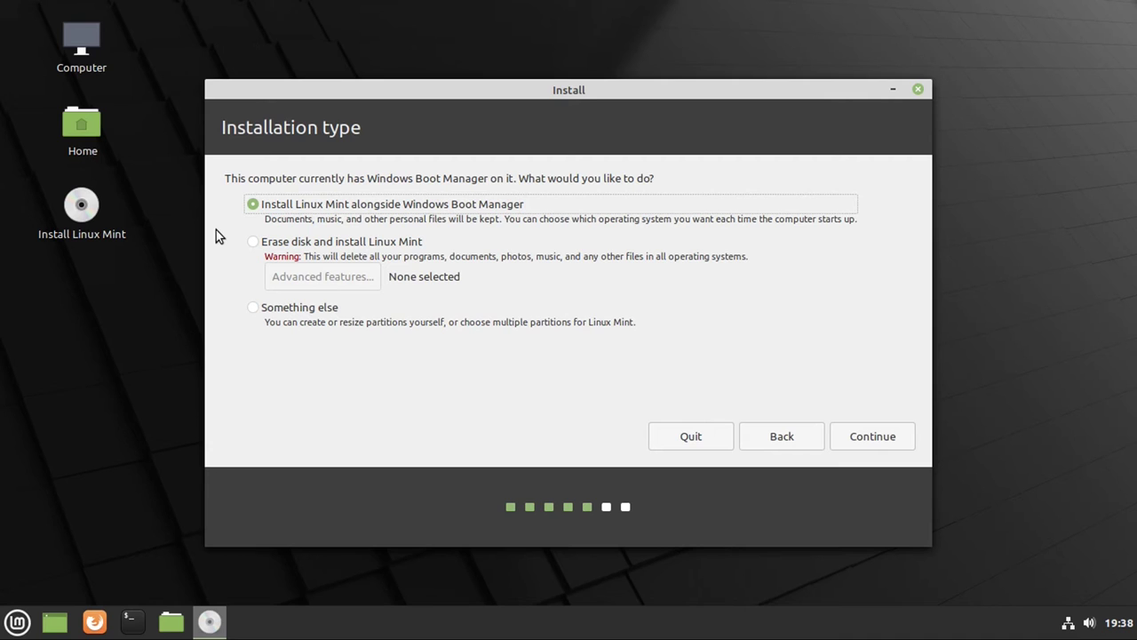
Step: Install alongside Windows Boot Manager, splitting the disk 31.9 GB for Windows and 31.9 GB for Linux Mint
left_click(842, 433)
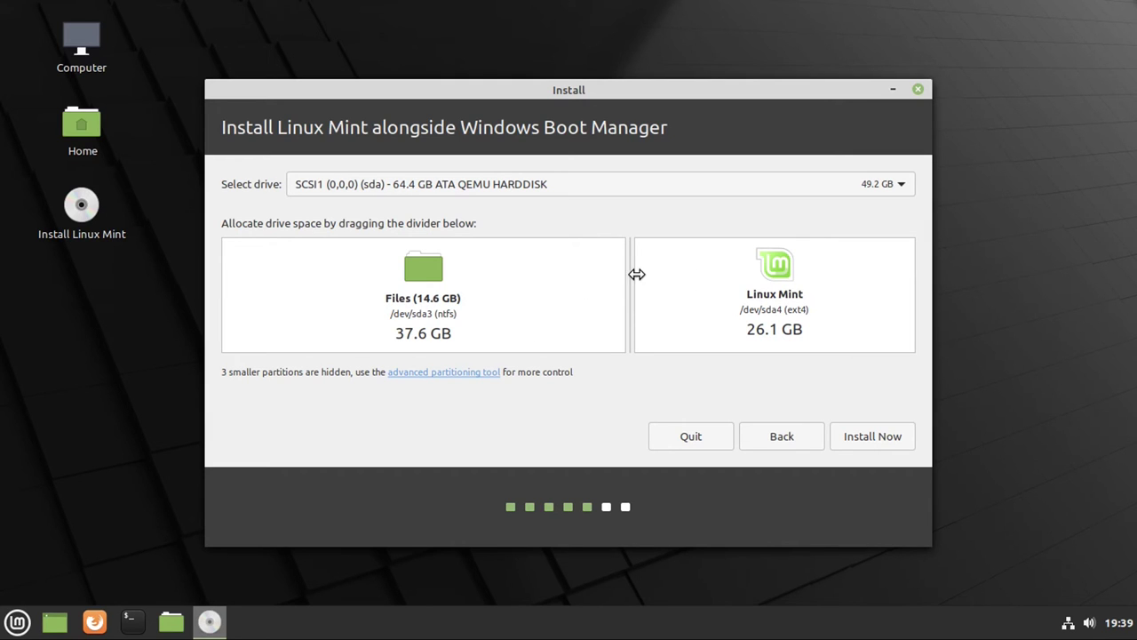
left_click_drag(631, 274, 568, 289)
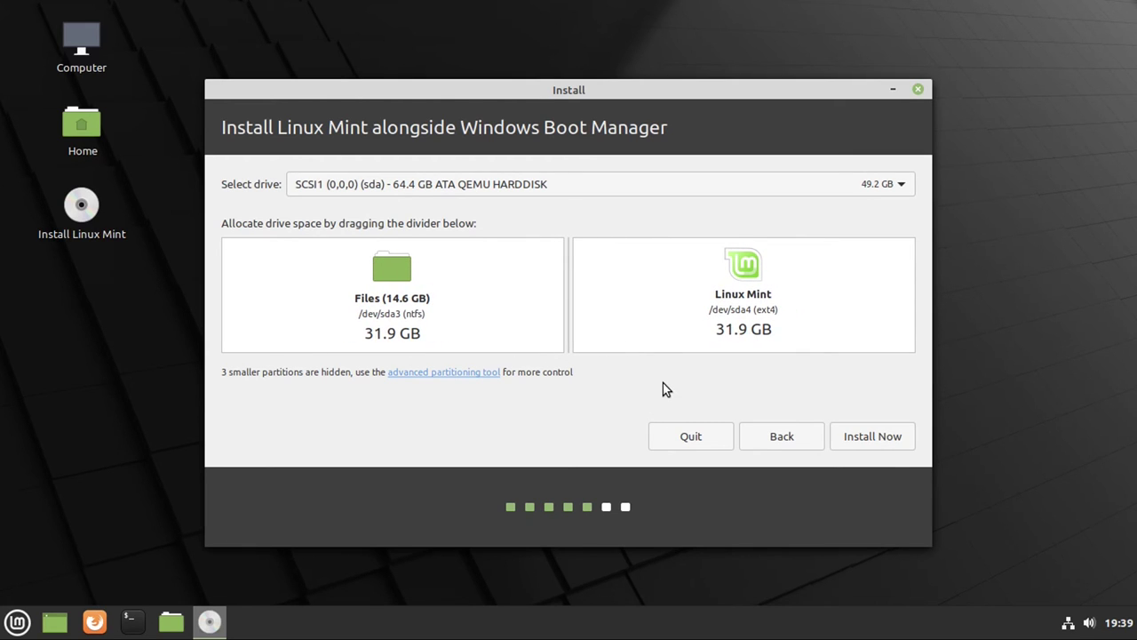
Step: Start the install with these partition sizes and confirm writing both sets of changes to disk
left_click(877, 437)
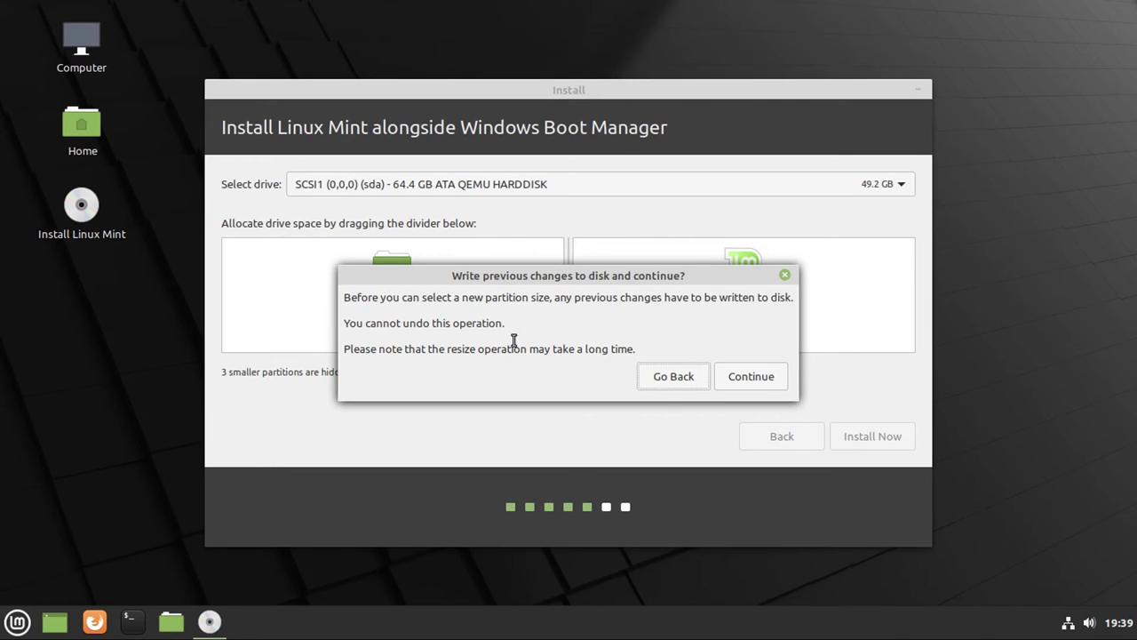
left_click(748, 375)
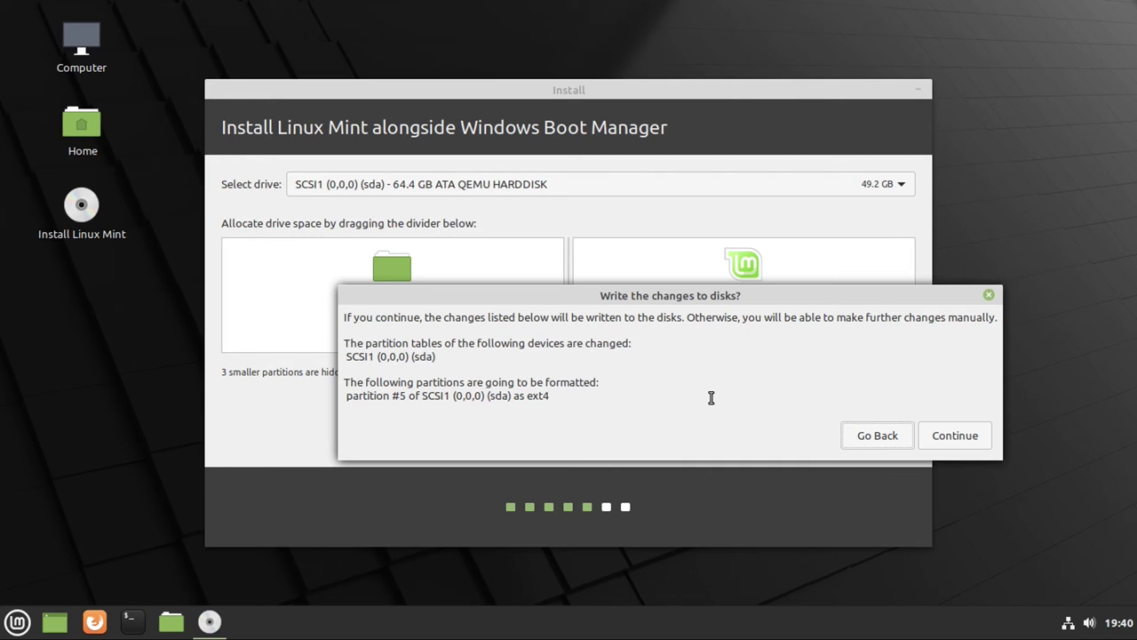
left_click(943, 432)
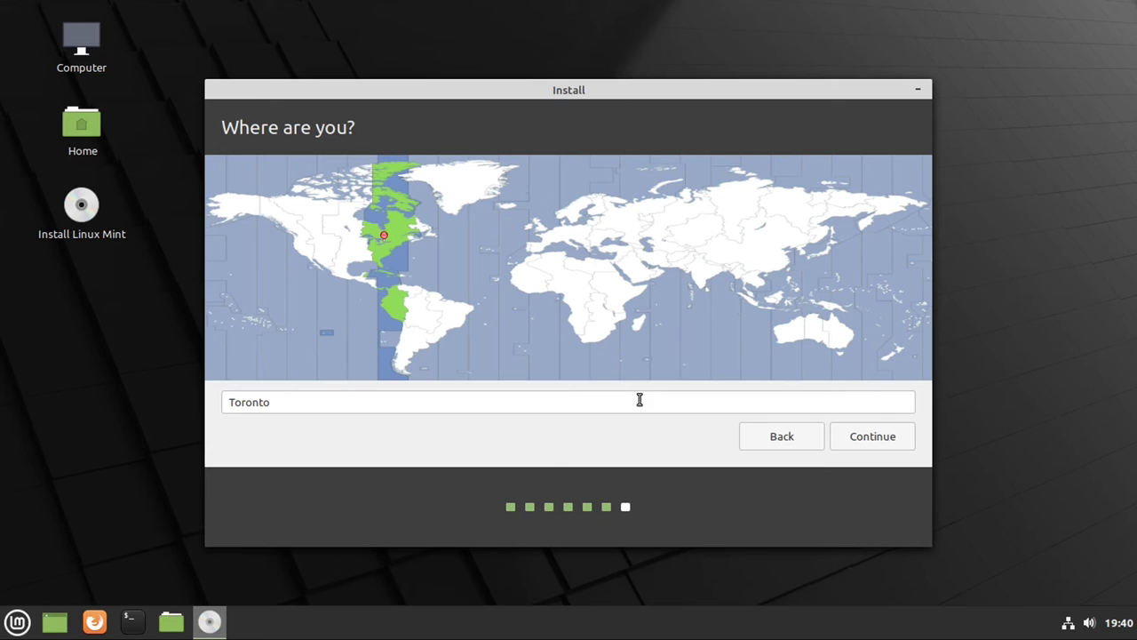
Step: Keep the Toronto time zone, then enter the user's full name and computer name linux-pc
left_click(860, 436)
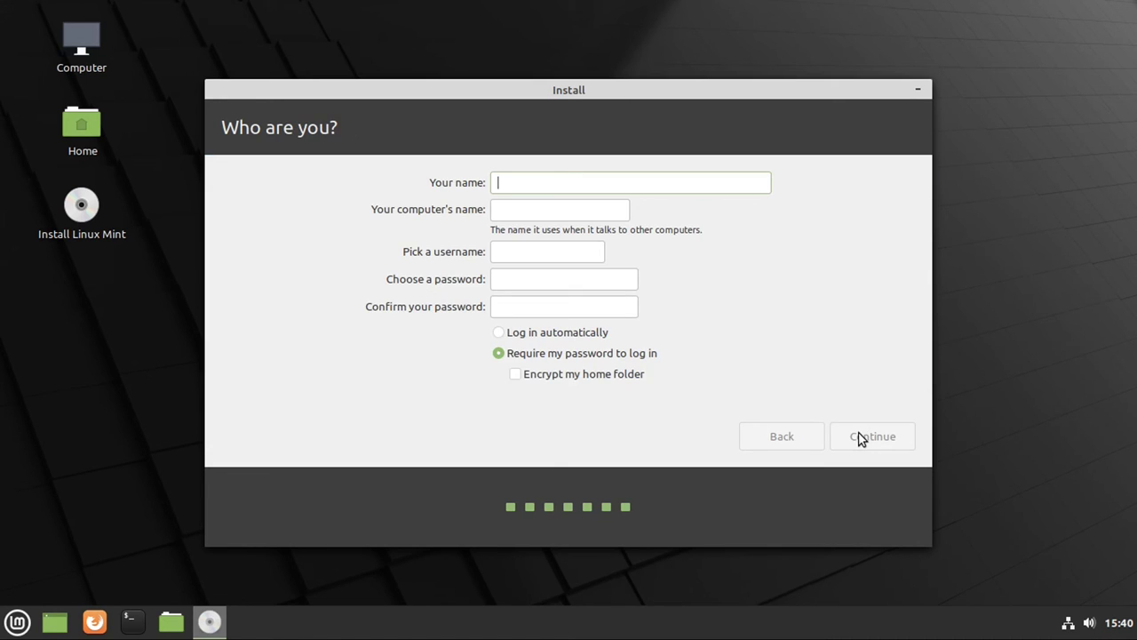
type("Drew Howden Tech")
key("Tab")
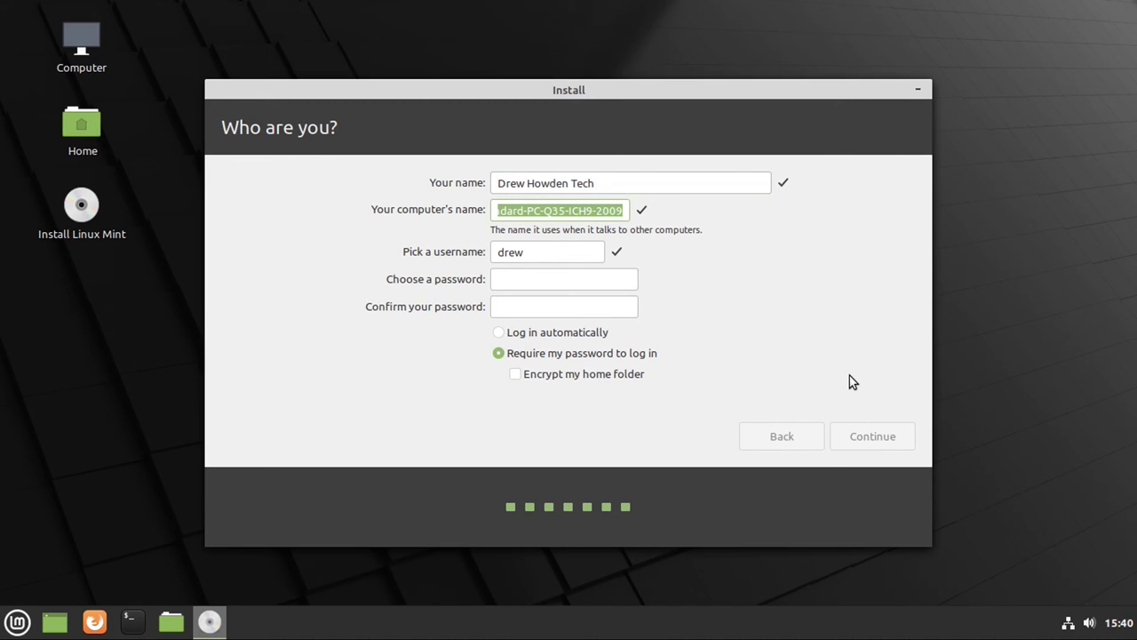
type("linux-pc")
Step: Keep the suggested username and enter and confirm a strong account password
key("Tab")
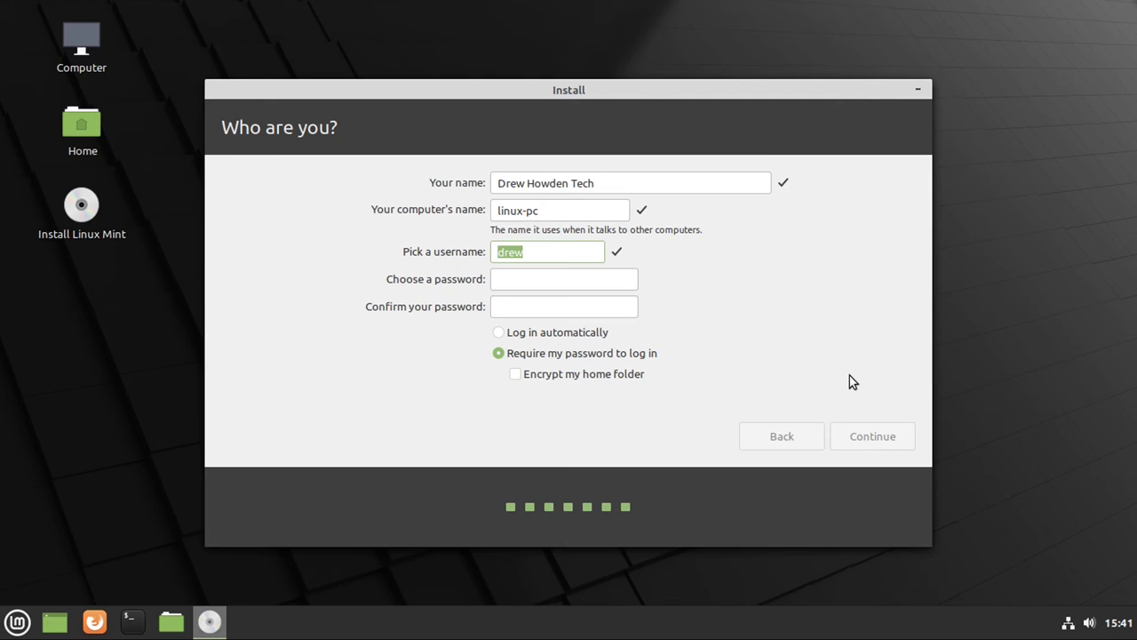
key("Tab")
type("●●●●●●●●●●●●")
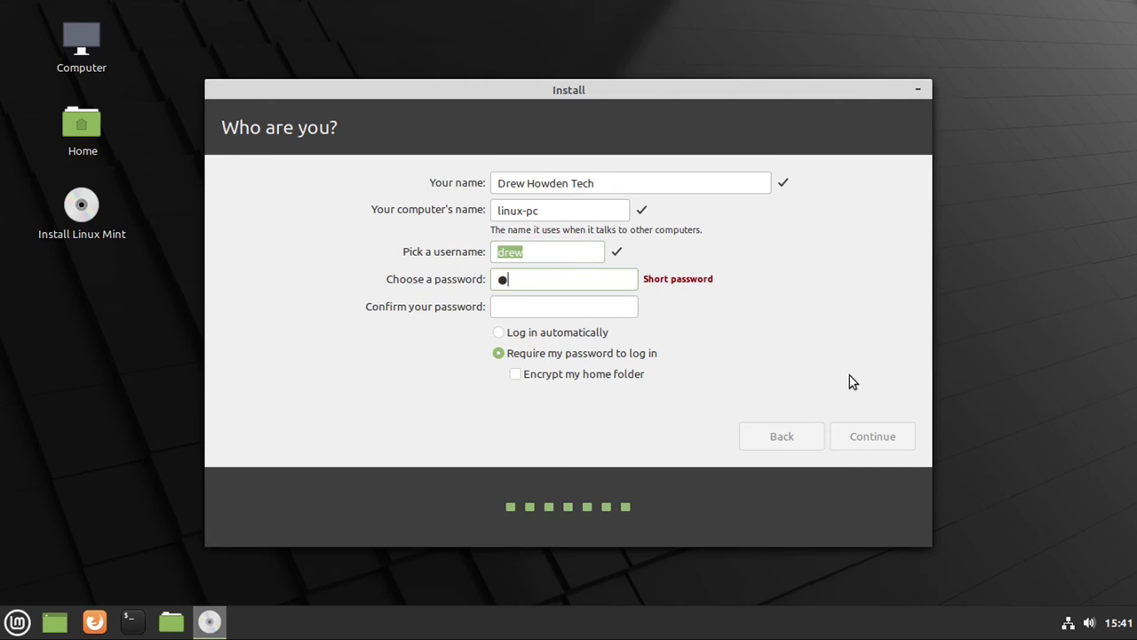
key("Tab")
type("●●●●●●●●●●●●")
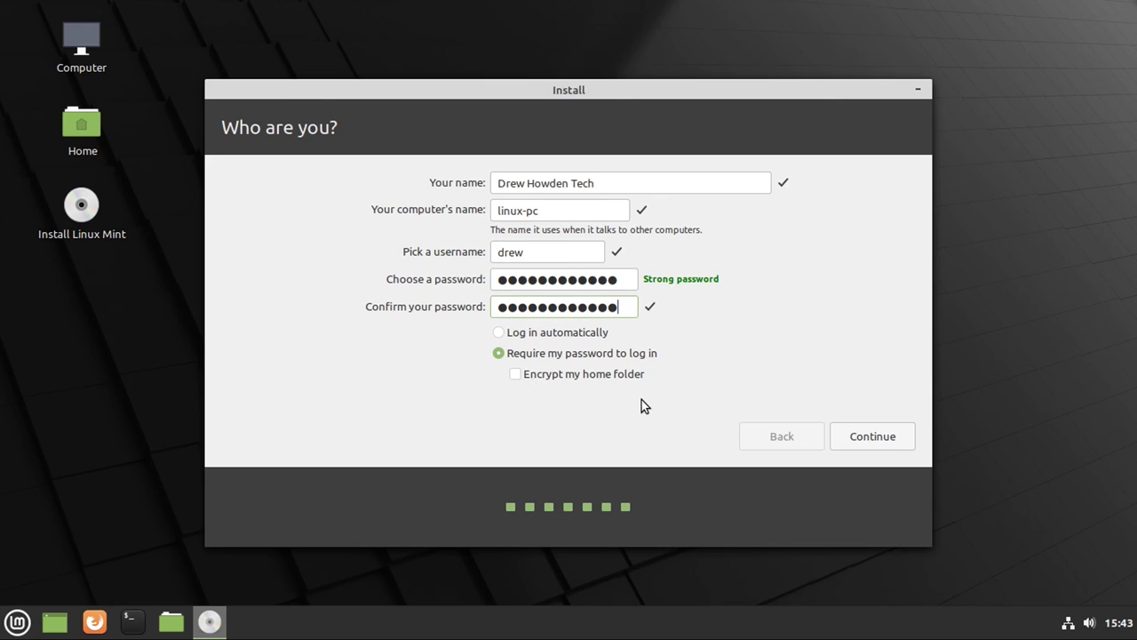
Step: Begin the installation with these account details and let it run to completion
left_click(882, 439)
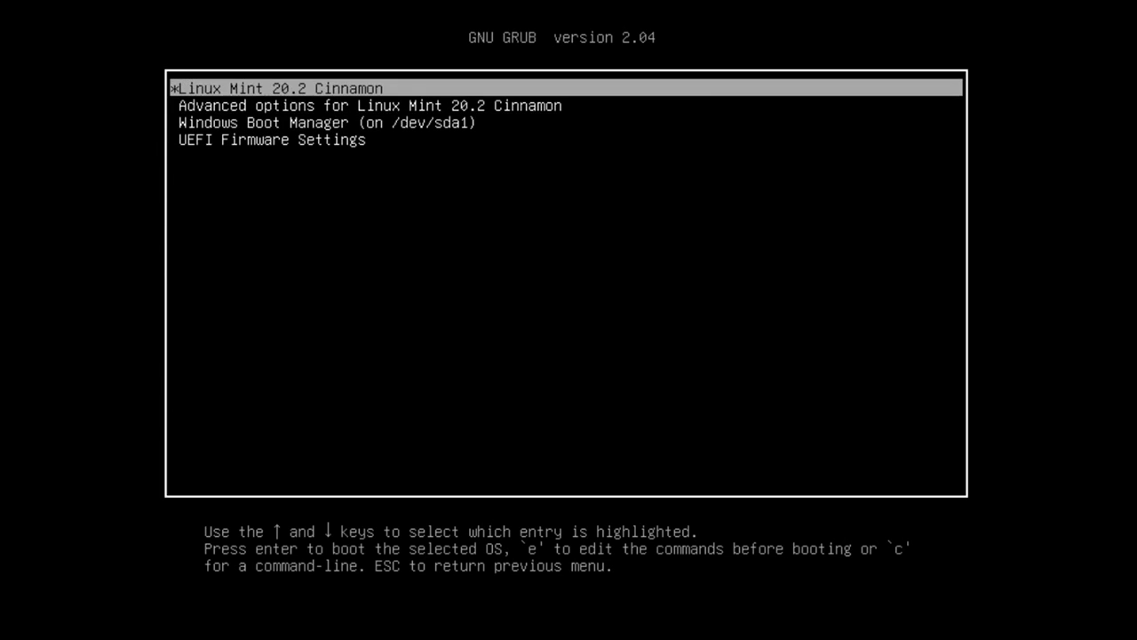
Step: Review the GRUB entries, including Windows Boot Manager, and leave Linux Mint 20.2 Cinnamon highlighted
key("Down")
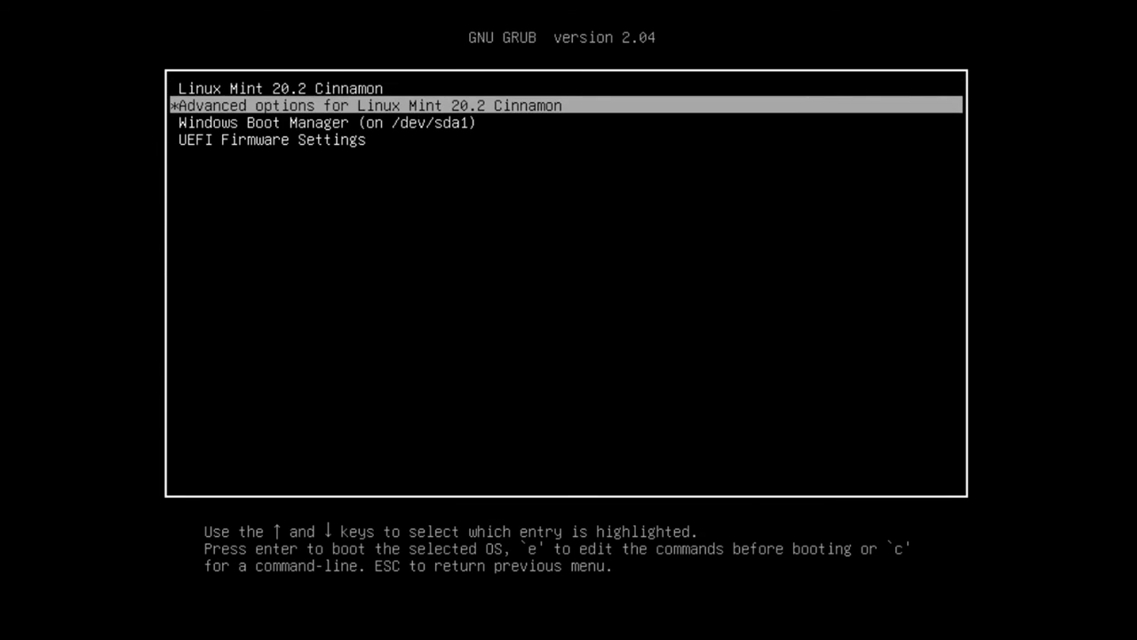
key("Down")
key("Up")
key("Up")
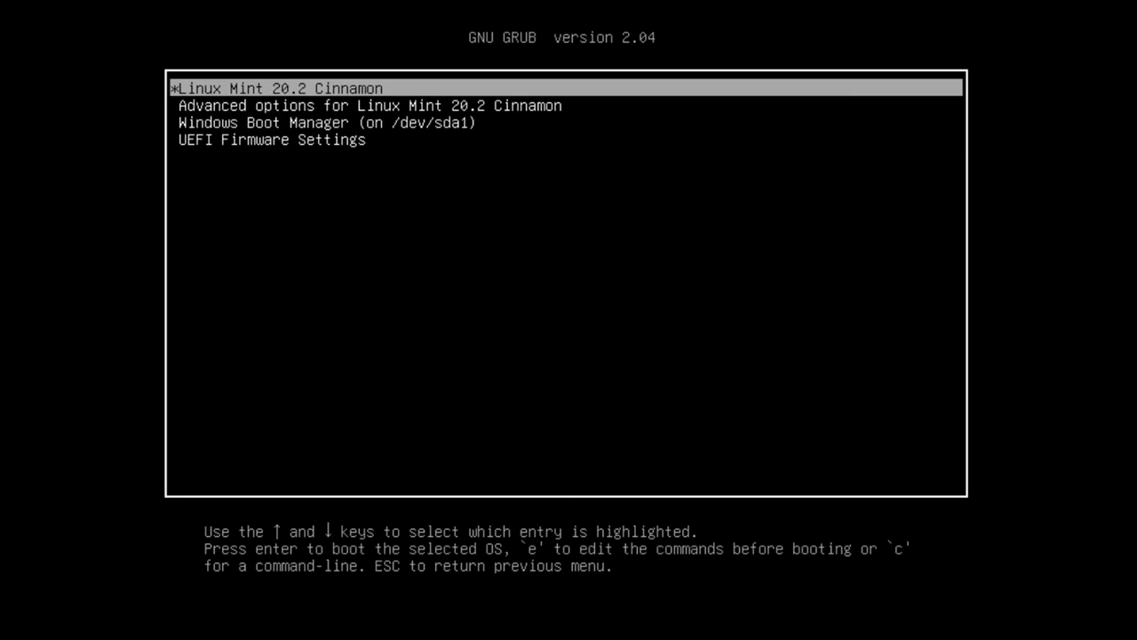
key("Down")
key("Down")
key("Down")
key("Up")
key("Up")
key("Up")
key("Down")
key("Down")
key("Down")
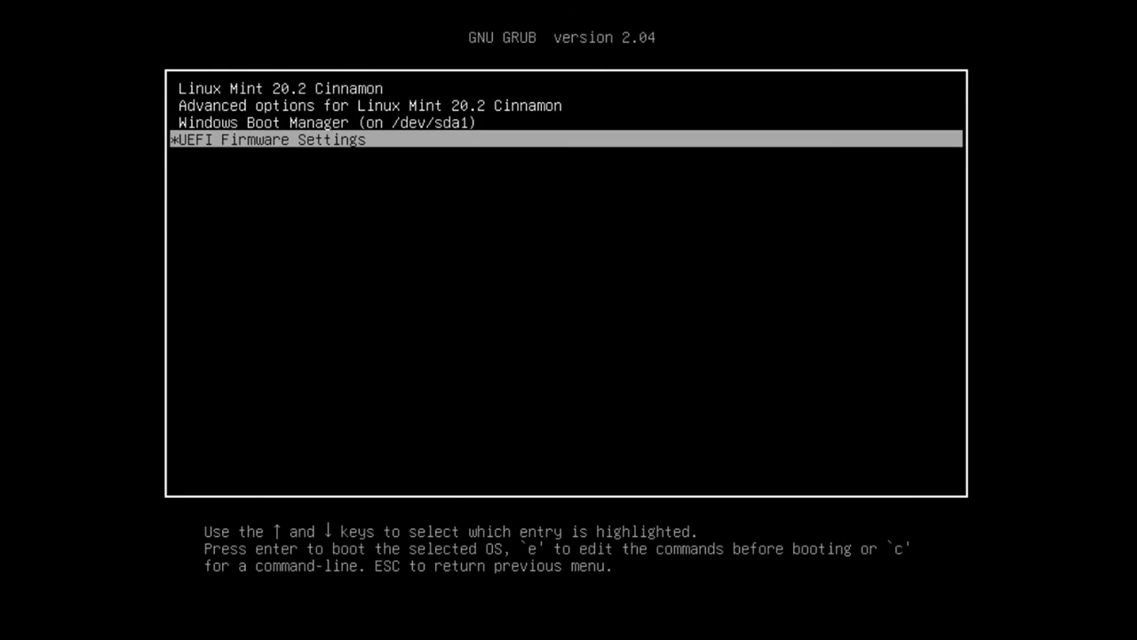
key("Up")
key("Up")
key("Up")
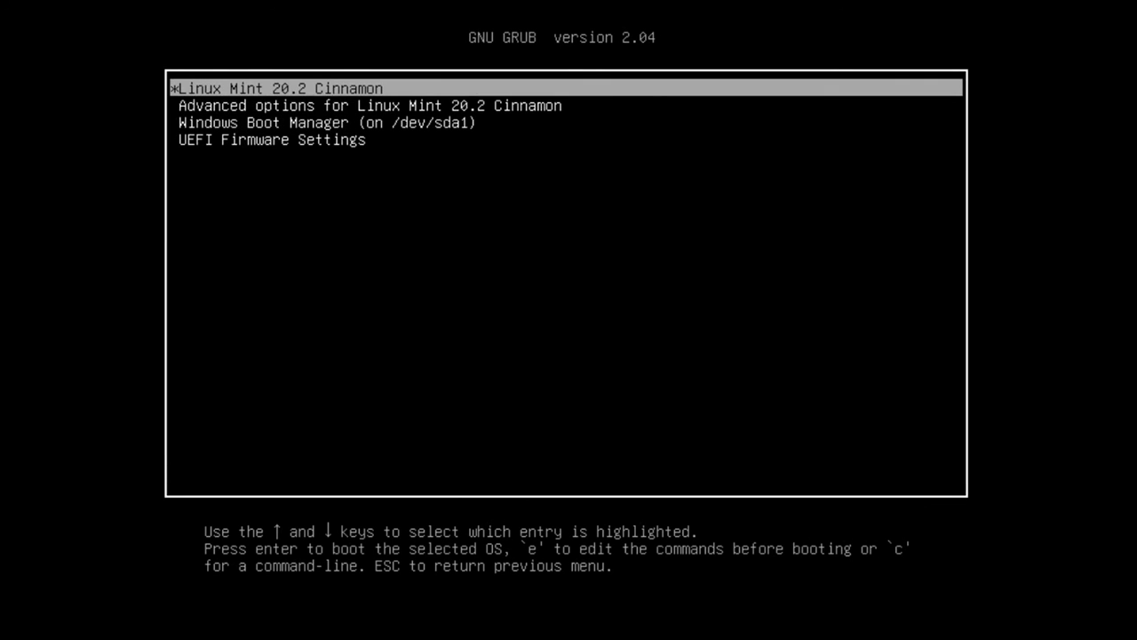